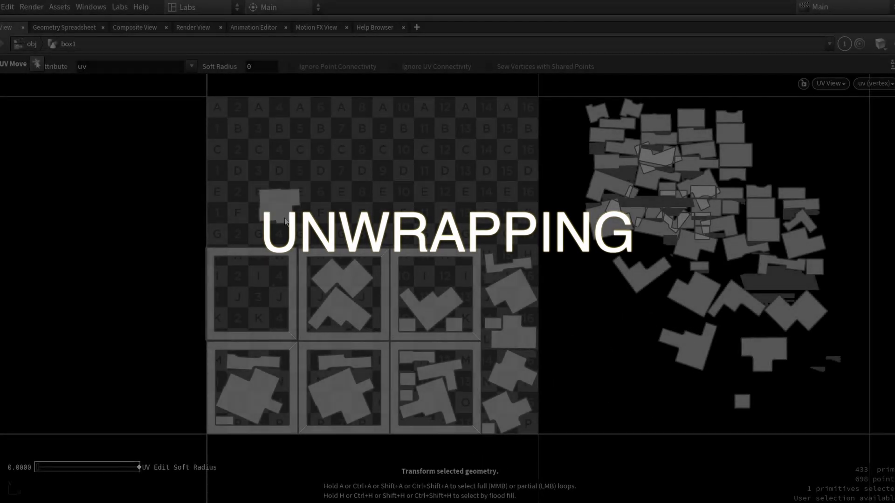
Move the lone island above the square frames into the UV tile's upper-left corner.
{"action": "left_click_drag", "start_coordinate": [286, 222], "coordinate": [239, 133]}
{"action": "key", "text": "r"}
{"action": "key", "text": "t"}
Bring an L-shaped island into the UV tile and rotate it to sit at the left edge above the frames.
{"action": "left_click_drag", "start_coordinate": [641, 278], "coordinate": [224, 224]}
{"action": "key", "text": "r"}
{"action": "left_click_drag", "start_coordinate": [285, 180], "coordinate": [312, 230]}
{"action": "key", "text": "t"}
{"action": "left_click_drag", "start_coordinate": [228, 224], "coordinate": [227, 240]}
Move the stepped island from outside the tile beside the L-shaped one and rotate it upright above the frames.
{"action": "left_click_drag", "start_coordinate": [687, 363], "coordinate": [265, 237]}
{"action": "key", "text": "r"}
{"action": "left_click_drag", "start_coordinate": [300, 178], "coordinate": [375, 259]}
{"action": "key", "text": "t"}
{"action": "left_click_drag", "start_coordinate": [257, 234], "coordinate": [263, 239]}
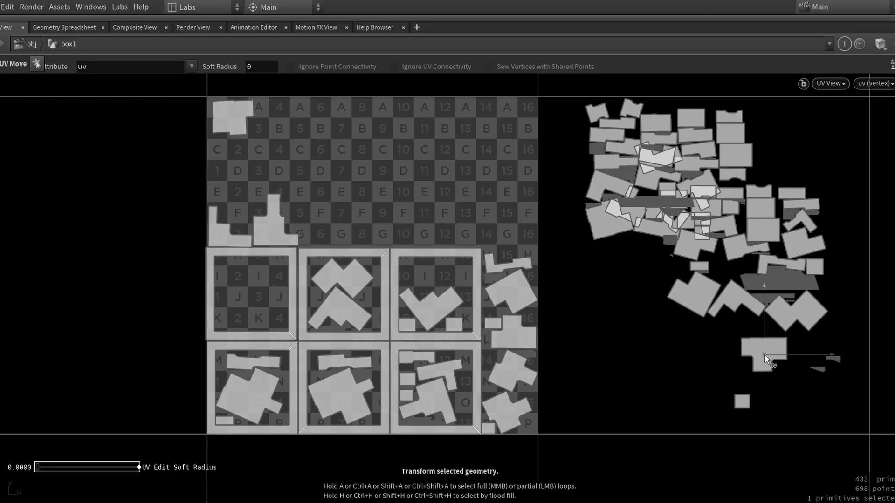
Stack the T-shaped island above the L-shaped one and straighten a notched block island beside the stepped island.
{"action": "left_click_drag", "start_coordinate": [765, 356], "coordinate": [231, 204]}
{"action": "left_click_drag", "start_coordinate": [694, 296], "coordinate": [324, 222]}
{"action": "key", "text": "r"}
{"action": "left_click_drag", "start_coordinate": [364, 176], "coordinate": [338, 176]}
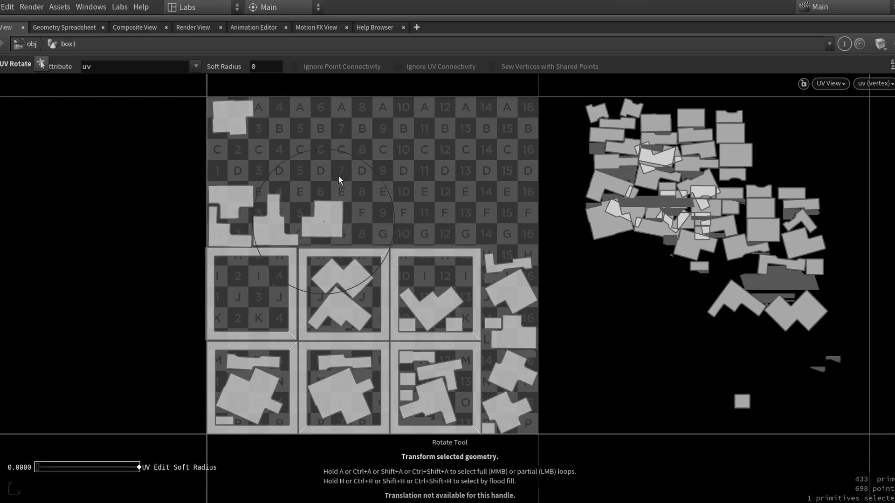
{"action": "key", "text": "t"}
{"action": "left_click_drag", "start_coordinate": [323, 220], "coordinate": [321, 228]}
Move the zigzag island into the tile and rotate it to nest above the stepped and notched block islands.
{"action": "left_click_drag", "start_coordinate": [808, 312], "coordinate": [325, 180]}
{"action": "key", "text": "r"}
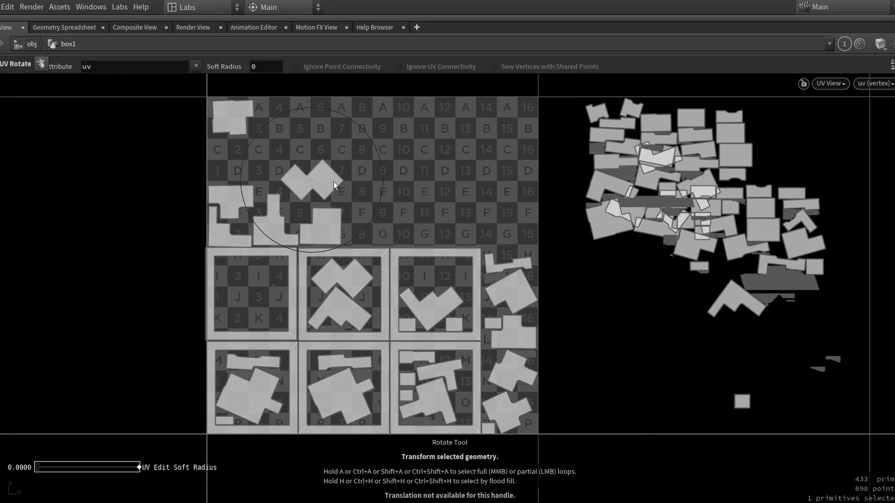
{"action": "left_click_drag", "start_coordinate": [365, 119], "coordinate": [368, 121]}
{"action": "key", "text": "t"}
{"action": "left_click_drag", "start_coordinate": [314, 186], "coordinate": [308, 198]}
{"action": "key", "text": "s"}
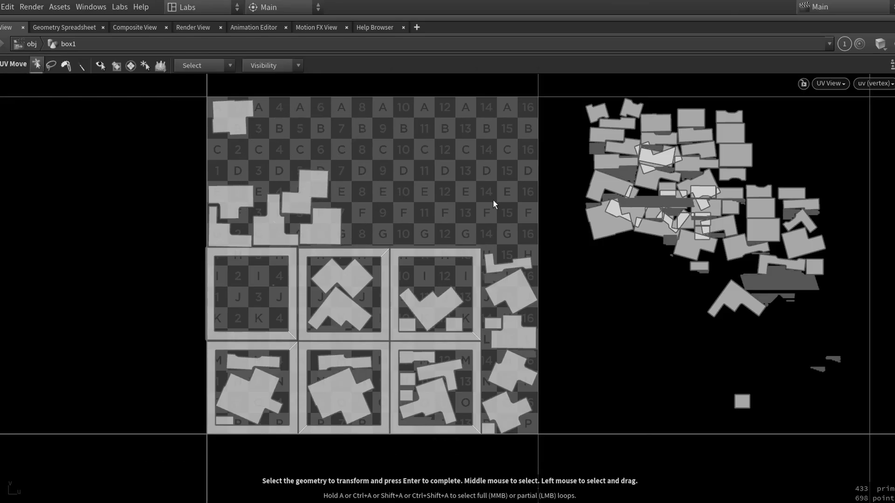
Move an outlying island into the empty square frame and rotate it to fit.
{"action": "left_click_drag", "start_coordinate": [595, 235], "coordinate": [225, 293]}
{"action": "key", "text": "r"}
{"action": "left_click_drag", "start_coordinate": [295, 231], "coordinate": [309, 246]}
{"action": "key", "text": "t"}
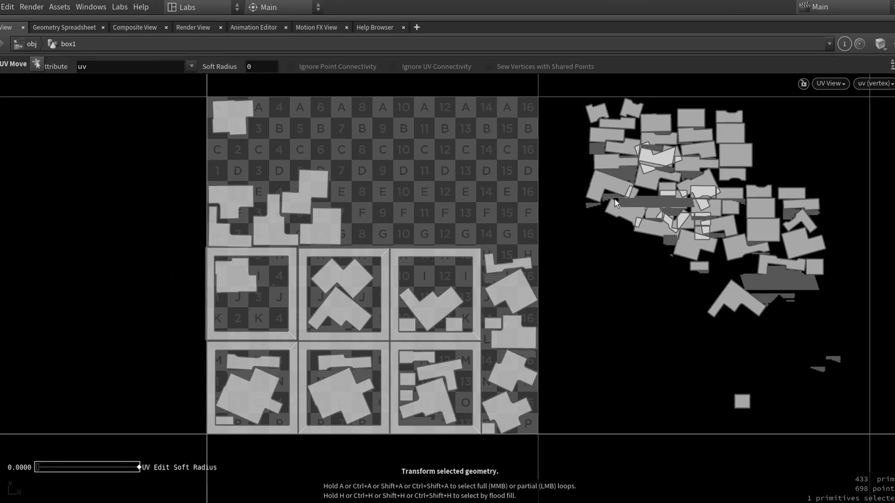
{"action": "key", "text": "r"}
{"action": "left_click_drag", "start_coordinate": [611, 181], "coordinate": [258, 376]}
{"action": "key", "text": "t"}
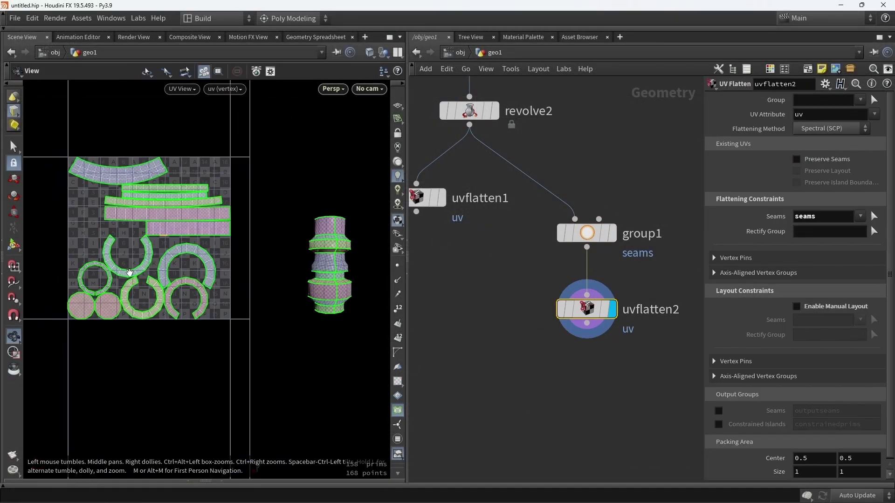
Set the Rectify Group of uvflatten2 to * so every island is straightened.
{"action": "left_click", "coordinate": [796, 231]}
{"action": "type", "text": "*"}
{"action": "key", "text": "Return"}
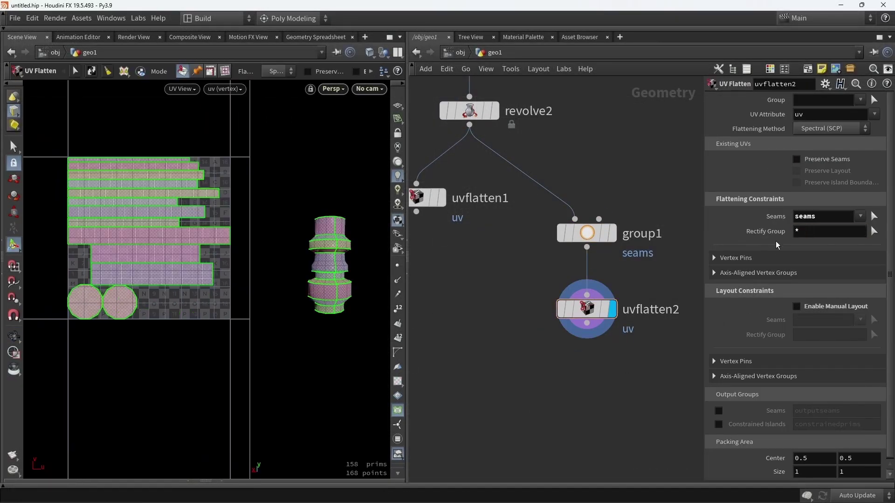
{"action": "scroll", "coordinate": [580, 342], "scroll_direction": "down", "scroll_amount": 3}
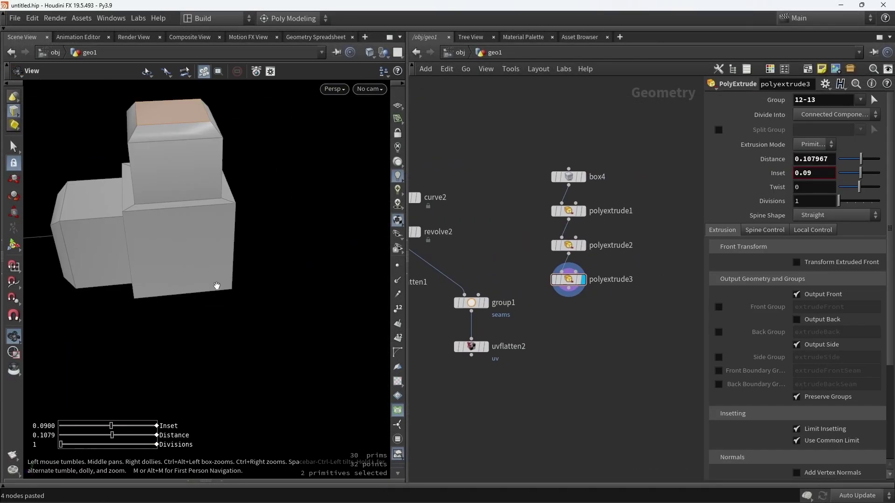
Add a Labs Auto UV node below sphere1, connected to the sphere, with its parameters shown and its result displayed.
{"action": "key", "text": "Tab"}
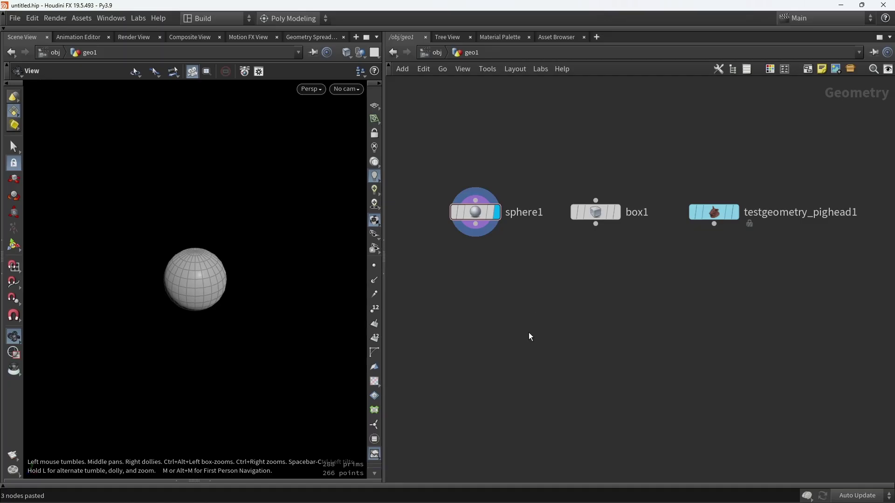
{"action": "key", "text": "Tab"}
{"action": "type", "text": "aut"}
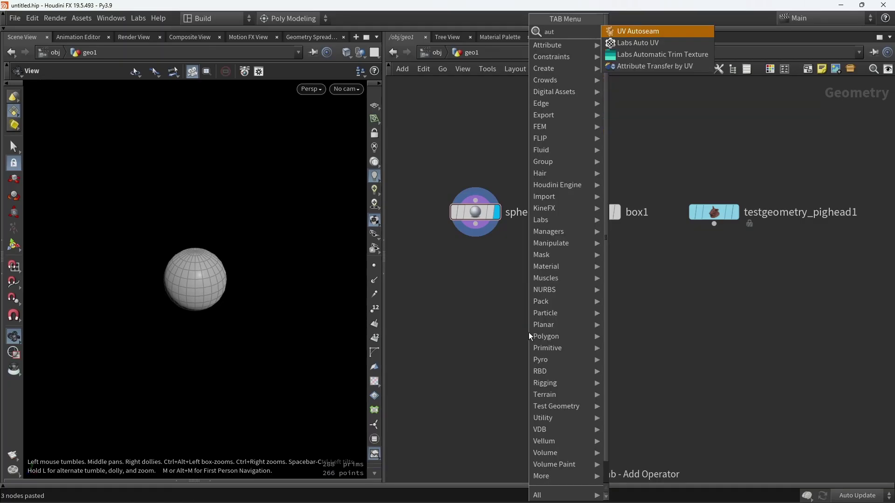
{"action": "key", "text": "Down"}
{"action": "key", "text": "Return"}
{"action": "left_click", "coordinate": [476, 296]}
{"action": "key", "text": "p"}
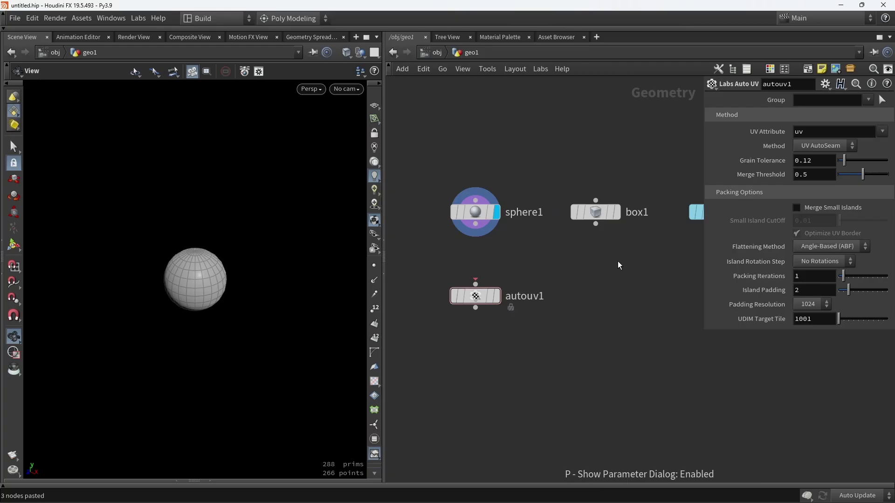
{"action": "left_click", "coordinate": [498, 297]}
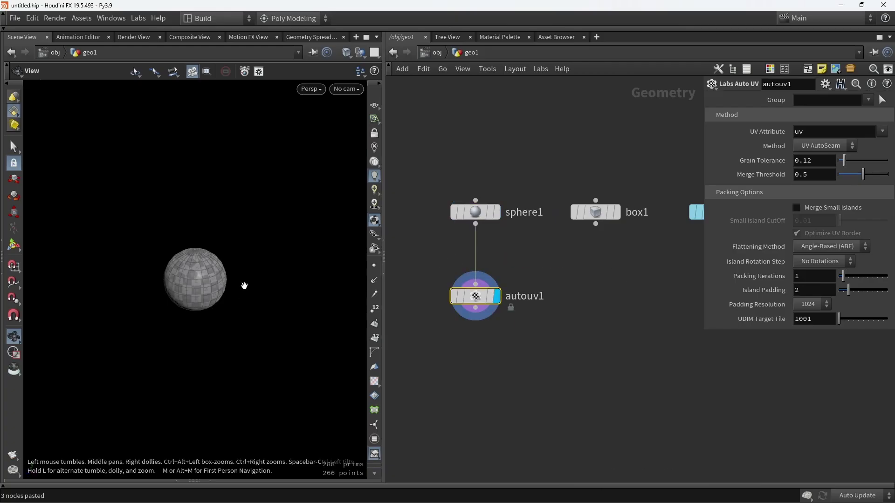
Examine the checkered sphere without wireframe and its islands in a widened UV view.
{"action": "key", "text": "shift+w"}
{"action": "scroll", "coordinate": [212, 286], "scroll_direction": "up", "scroll_amount": 5}
{"action": "mouse_move", "coordinate": [221, 244]}
{"action": "left_mouse_down"}
{"action": "mouse_move", "coordinate": [178, 283]}
{"action": "mouse_move", "coordinate": [212, 256]}
{"action": "left_mouse_up"}
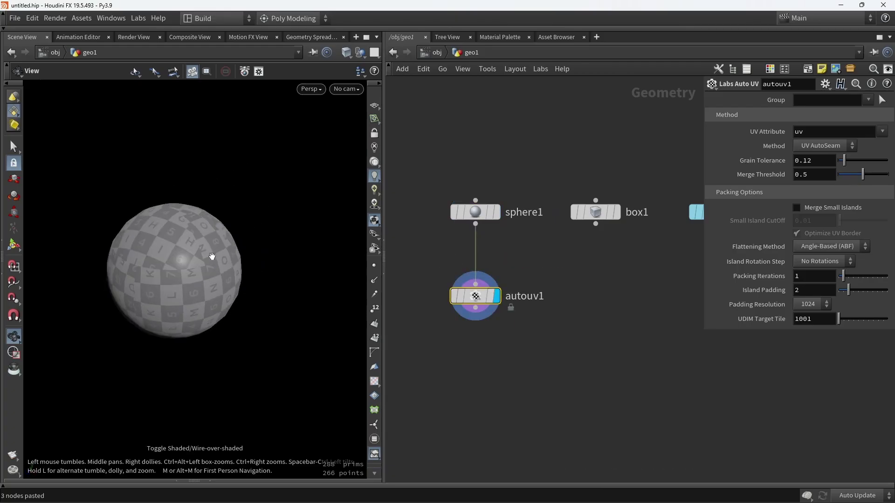
{"action": "key", "text": "space+5"}
{"action": "left_click_drag", "start_coordinate": [387, 120], "coordinate": [429, 119]}
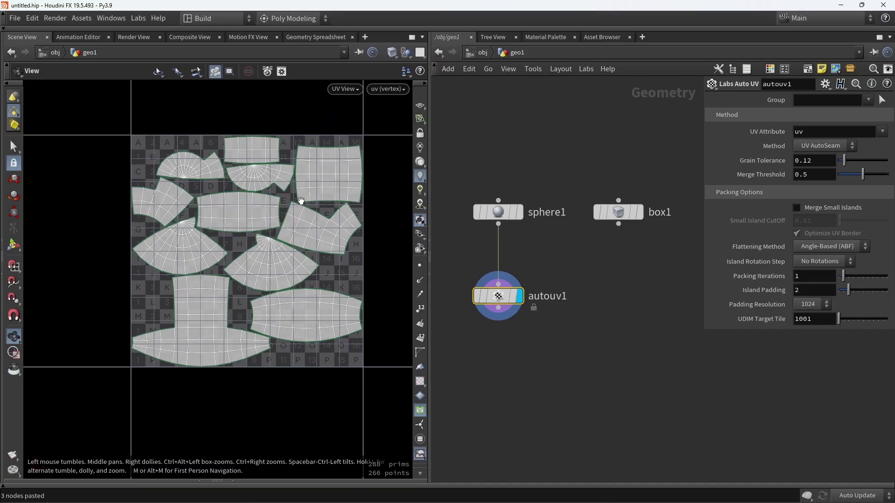
{"action": "middle_click_drag", "start_coordinate": [301, 201], "coordinate": [282, 201]}
Set the sphere's Auto UV method to UV Unwrap.
{"action": "left_click", "coordinate": [819, 144]}
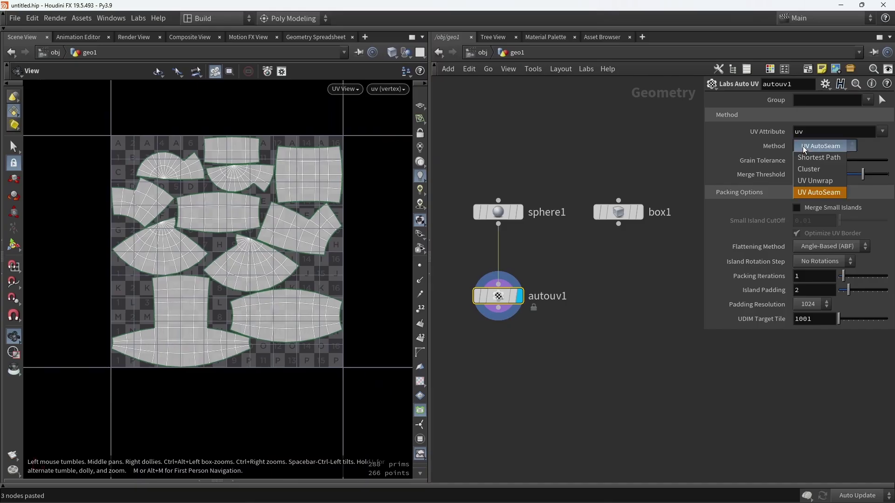
{"action": "left_click", "coordinate": [631, 282]}
{"action": "key", "text": "Tab"}
{"action": "type", "text": "au"}
{"action": "key", "text": "Escape"}
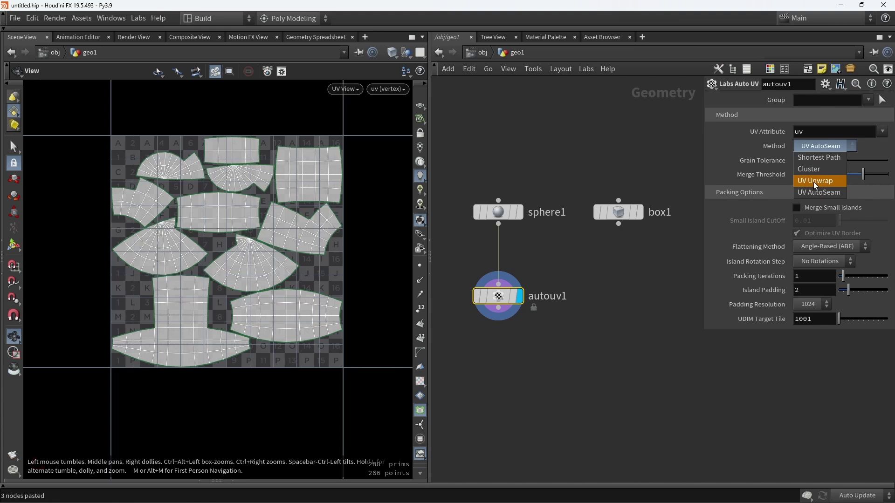
{"action": "left_click", "coordinate": [815, 182]}
Try the Cluster and Shortest Path methods on the sphere's Auto UV node and return it to UV AutoSeam.
{"action": "left_click", "coordinate": [827, 146]}
{"action": "left_click", "coordinate": [810, 169]}
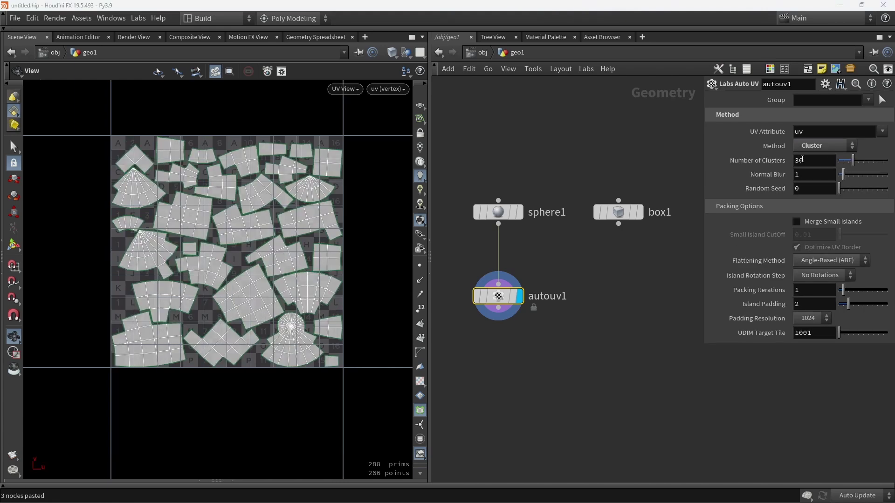
{"action": "left_click", "coordinate": [819, 147]}
{"action": "left_click", "coordinate": [812, 160]}
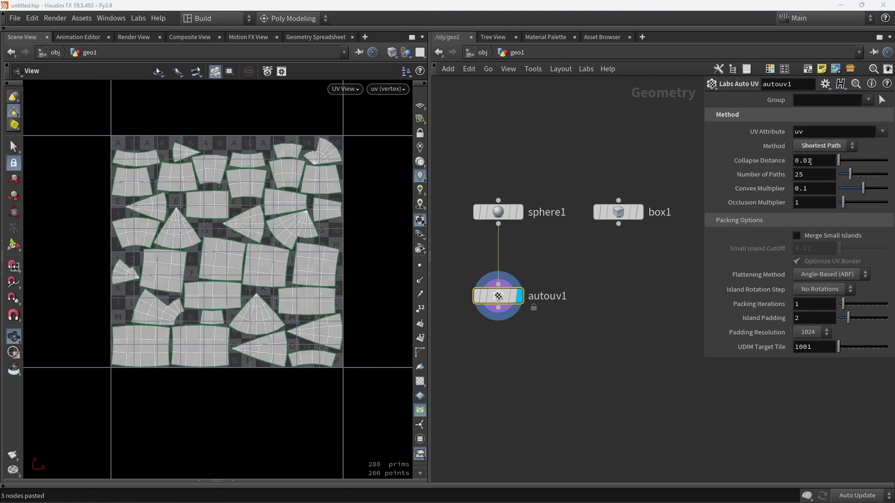
{"action": "left_click", "coordinate": [822, 147]}
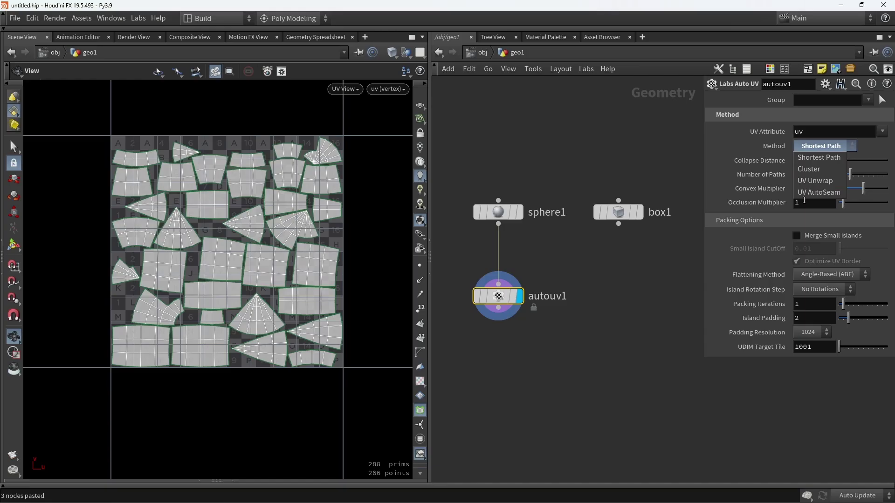
{"action": "left_click", "coordinate": [811, 192]}
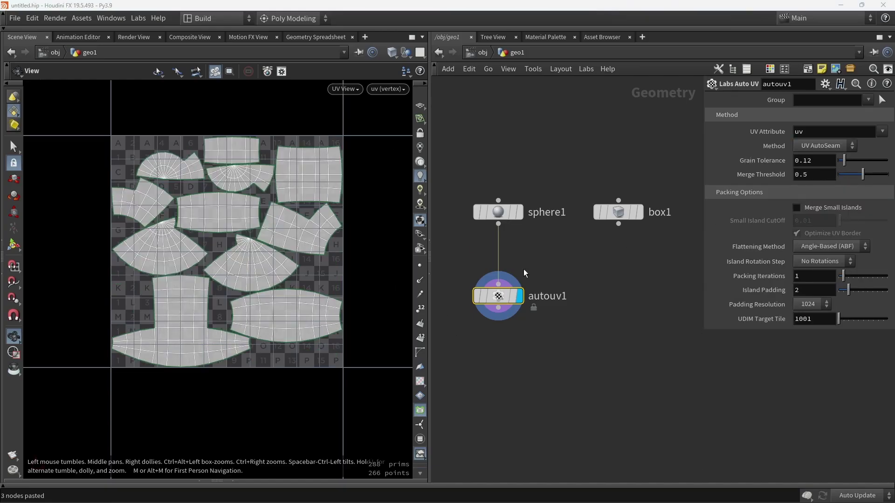
Switch autouv1 to the UV Unwrap method and place a copy of the node below box1, connected to the box.
{"action": "scroll", "coordinate": [824, 145], "scroll_direction": "up", "scroll_amount": 1}
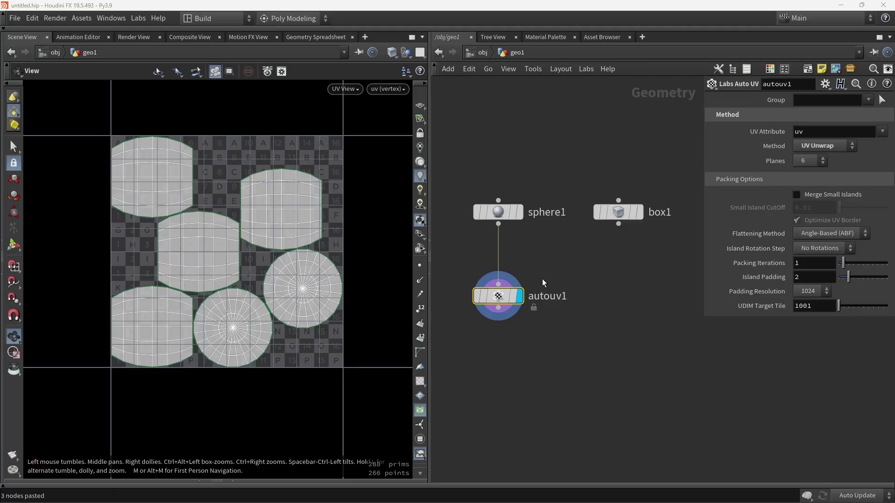
{"action": "left_click_drag", "start_coordinate": [504, 301], "coordinate": [638, 302], "text": "alt"}
{"action": "left_click_drag", "start_coordinate": [619, 223], "coordinate": [620, 298]}
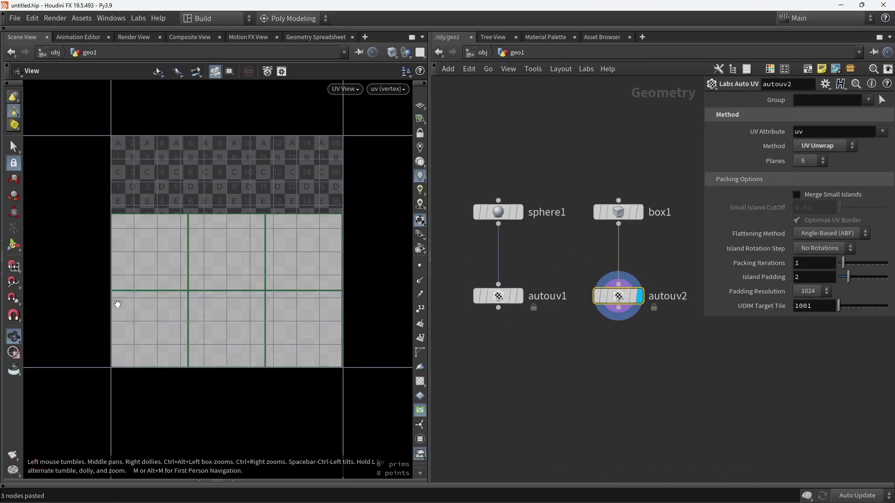
Set the box's Auto UV method to UV AutoSeam with Grain Tolerance 0.288 and Merge Threshold 0.154.
{"action": "left_click", "coordinate": [810, 192]}
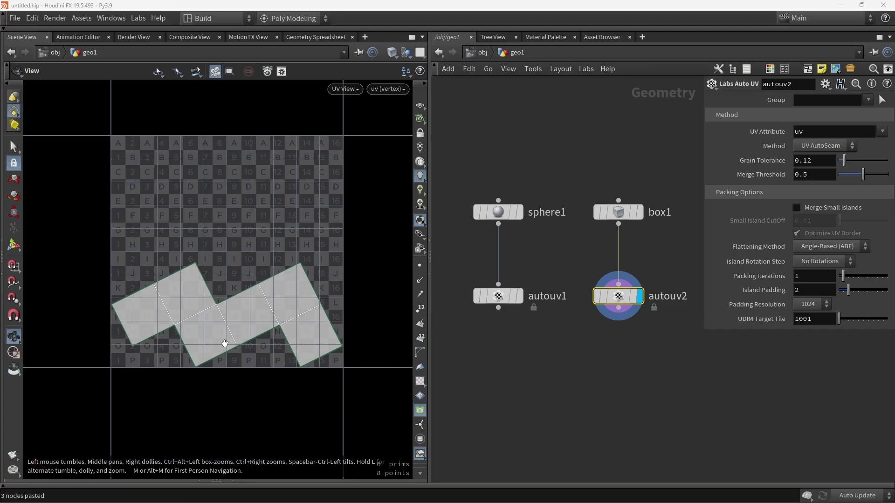
{"action": "mouse_move", "coordinate": [851, 164]}
{"action": "left_mouse_down"}
{"action": "mouse_move", "coordinate": [868, 160]}
{"action": "mouse_move", "coordinate": [852, 164]}
{"action": "left_mouse_up"}
{"action": "left_click", "coordinate": [846, 175]}
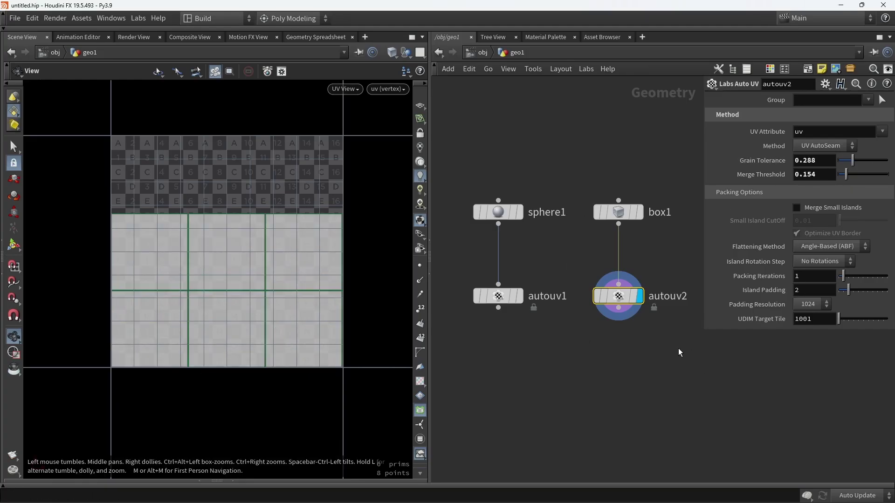
Copy the box's Auto UV node below the pig head test geometry, connect it and display its UV layout.
{"action": "middle_click_drag", "start_coordinate": [678, 348], "coordinate": [519, 369]}
{"action": "left_click_drag", "start_coordinate": [455, 317], "coordinate": [573, 317], "text": "alt"}
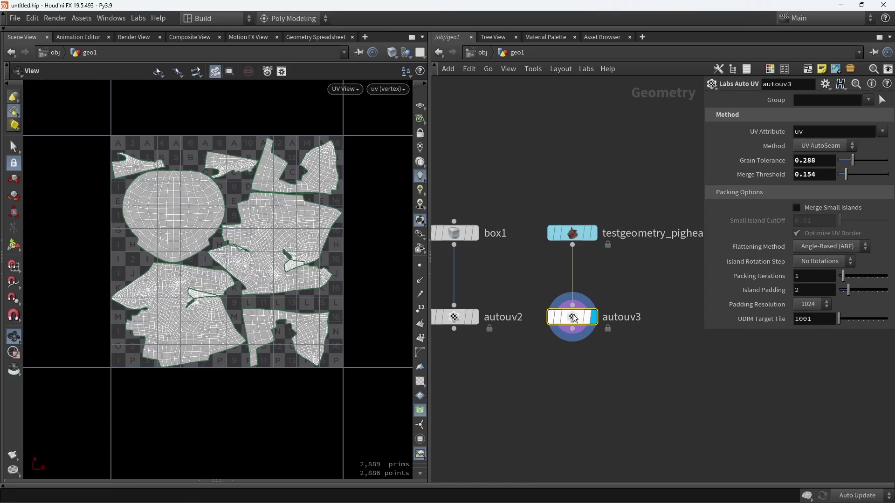
{"action": "scroll", "coordinate": [253, 290], "scroll_direction": "up", "scroll_amount": 3}
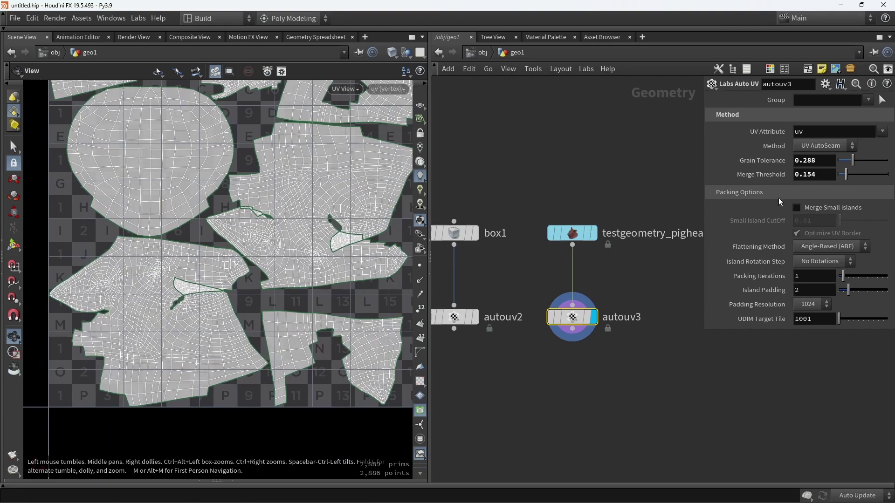
Reset the pig head's Auto UV Grain Tolerance to 0.12 and Merge Threshold to 0.5, and try Merge Small Islands.
{"action": "middle_click", "coordinate": [826, 161], "text": "ctrl"}
{"action": "middle_click", "coordinate": [819, 178], "text": "ctrl"}
{"action": "scroll", "coordinate": [147, 269], "scroll_direction": "down", "scroll_amount": 3}
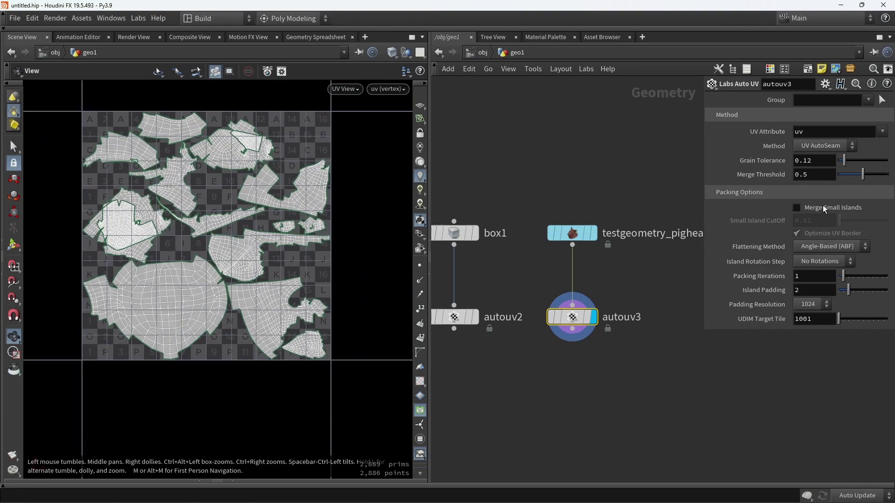
{"action": "left_click", "coordinate": [822, 210]}
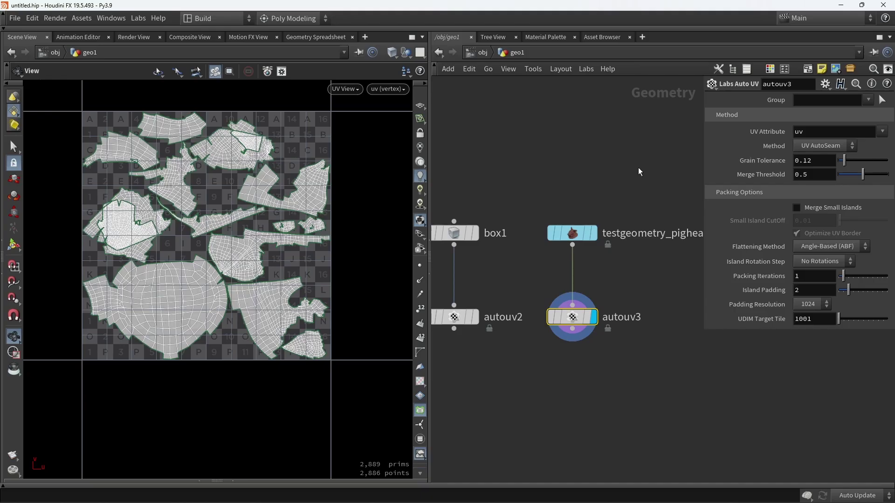
Add a UV Flatten node below revolve2, connect it to the revolved shape and display it.
{"action": "key", "text": "h"}
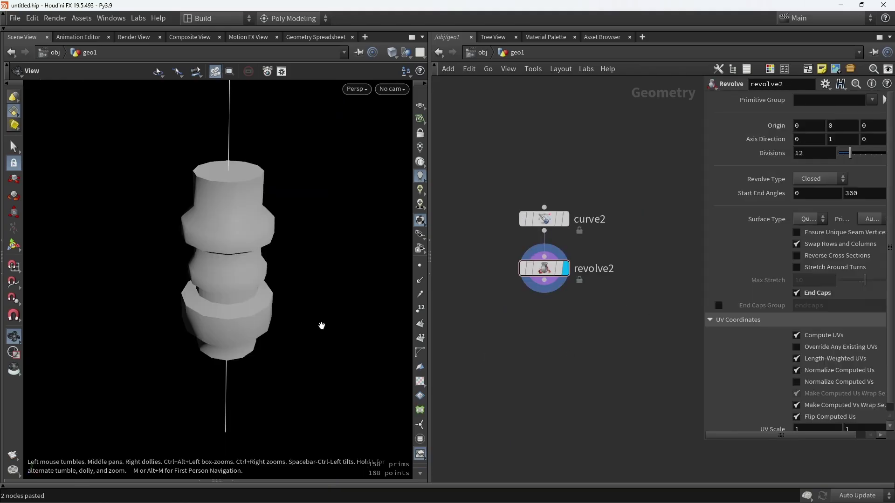
{"action": "left_click_drag", "start_coordinate": [322, 324], "coordinate": [235, 313]}
{"action": "middle_click_drag", "start_coordinate": [555, 392], "coordinate": [547, 325]}
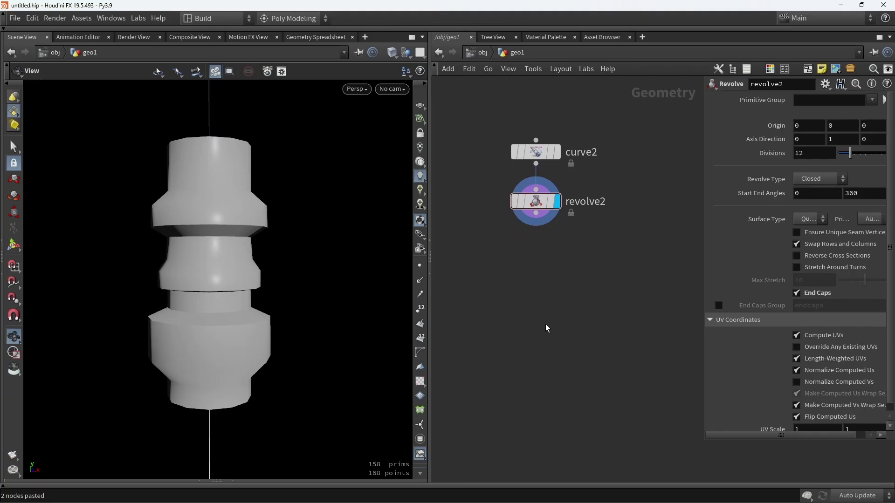
{"action": "key", "text": "Tab"}
{"action": "type", "text": "fla"}
{"action": "left_click", "coordinate": [643, 32]}
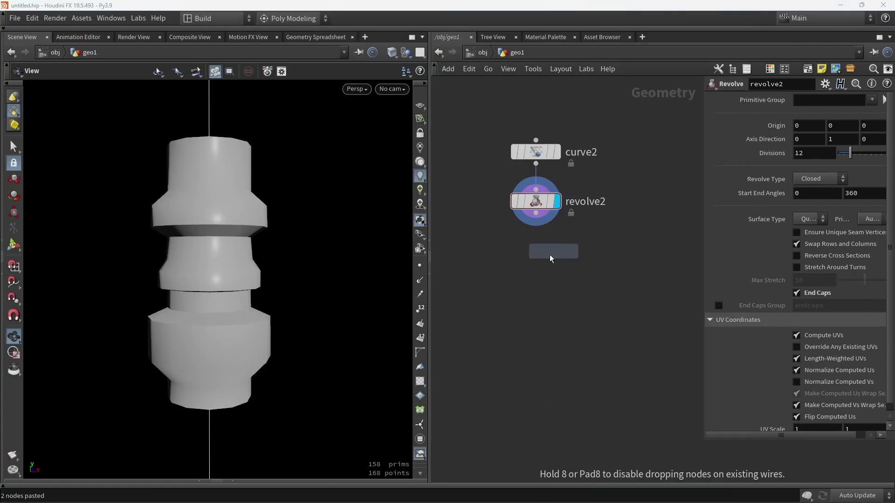
{"action": "left_click", "coordinate": [542, 259]}
{"action": "scroll", "coordinate": [537, 228], "scroll_direction": "up", "scroll_amount": 4}
{"action": "left_click_drag", "start_coordinate": [537, 201], "coordinate": [529, 307]}
{"action": "left_click", "coordinate": [572, 284]}
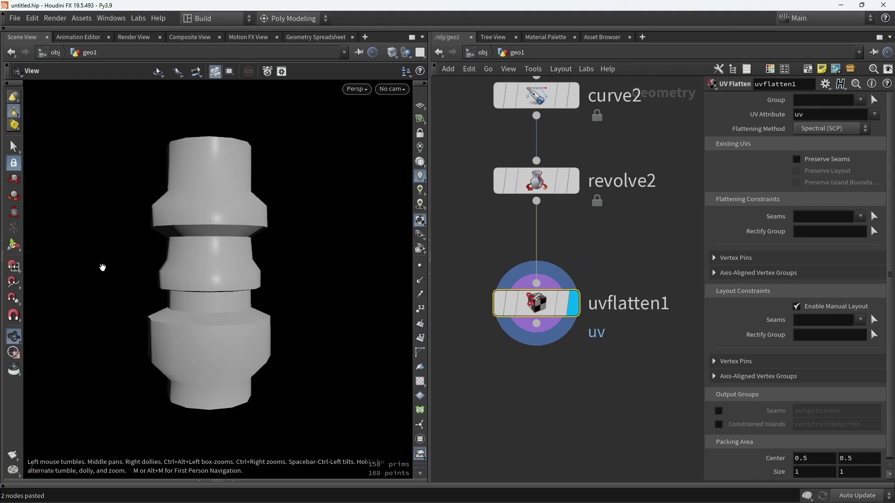
Set the UV Flatten Seams to one vertical edge line along the revolved body plus the edge loops around both end caps.
{"action": "key", "text": "Return"}
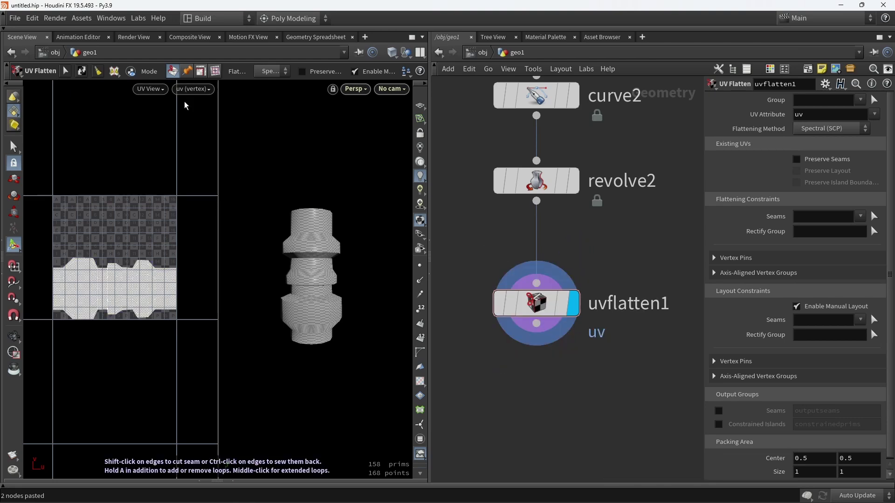
{"action": "scroll", "coordinate": [334, 264], "scroll_direction": "up", "scroll_amount": 5}
{"action": "left_click_drag", "start_coordinate": [330, 261], "coordinate": [356, 275], "text": "alt"}
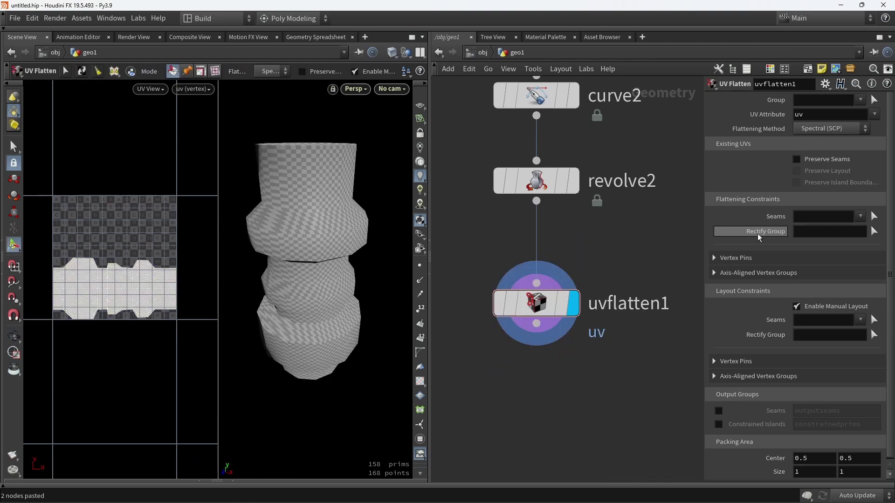
{"action": "left_click", "coordinate": [874, 216]}
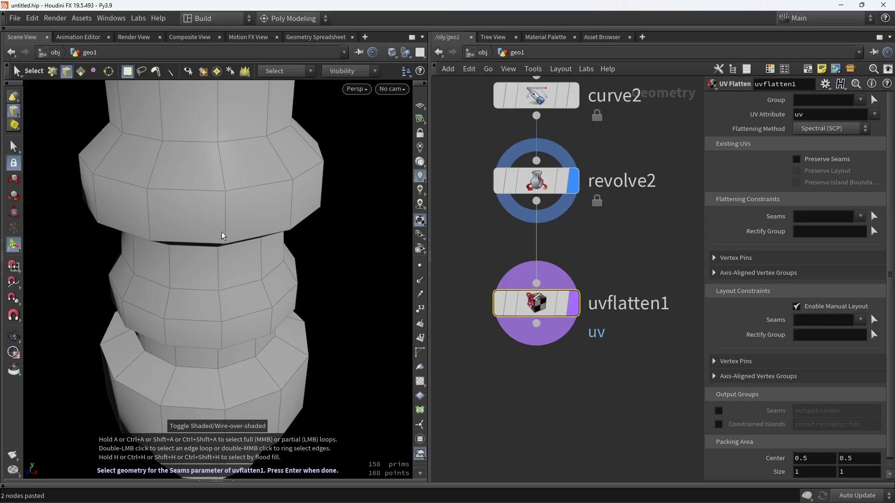
{"action": "left_click_drag", "start_coordinate": [222, 232], "coordinate": [224, 208], "text": "alt"}
{"action": "double_click", "coordinate": [225, 211]}
{"action": "scroll", "coordinate": [227, 189], "scroll_direction": "down", "scroll_amount": 5}
{"action": "double_click", "coordinate": [211, 114], "text": "shift"}
{"action": "left_click_drag", "start_coordinate": [233, 317], "coordinate": [236, 274], "text": "alt"}
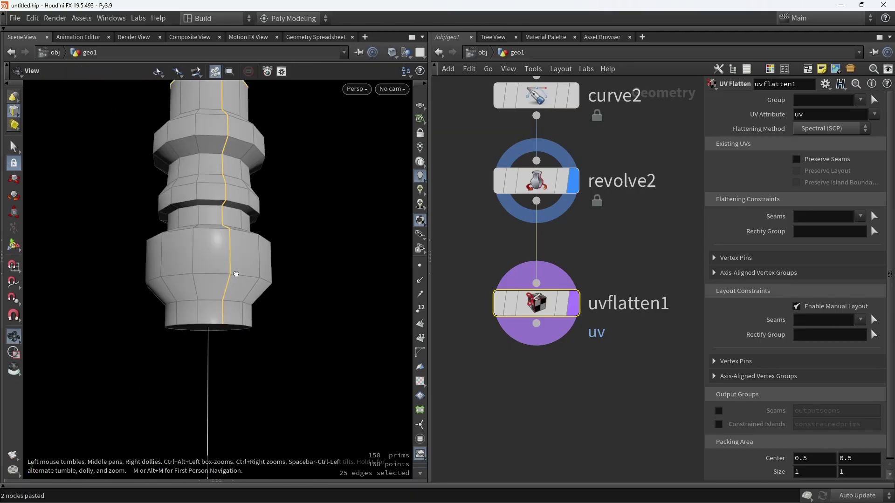
{"action": "left_click_drag", "start_coordinate": [208, 317], "coordinate": [286, 266]}
{"action": "key", "text": "Return"}
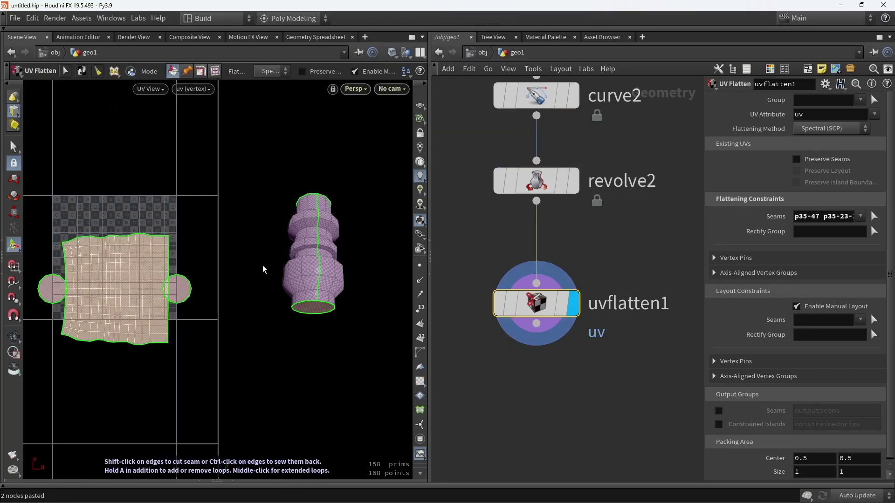
Rectify all quads of the large body island and turn off Enable Manual Layout.
{"action": "left_click_drag", "start_coordinate": [217, 209], "coordinate": [264, 210]}
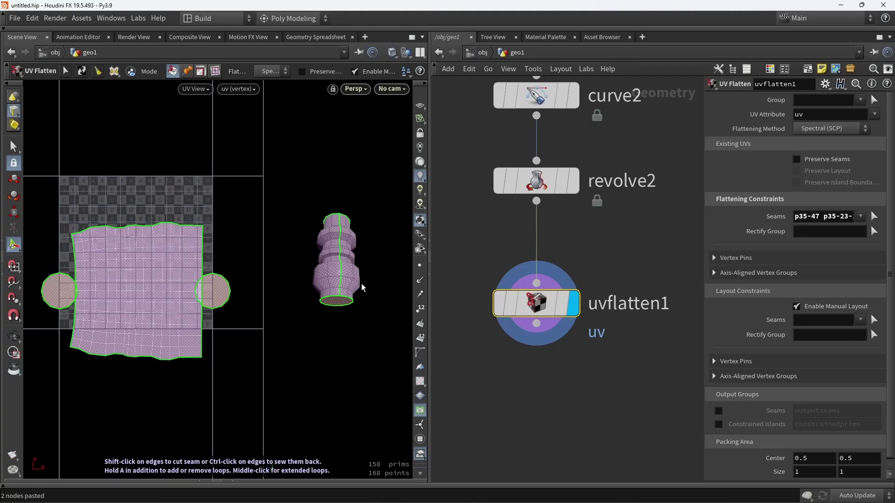
{"action": "left_click_drag", "start_coordinate": [429, 256], "coordinate": [526, 256]}
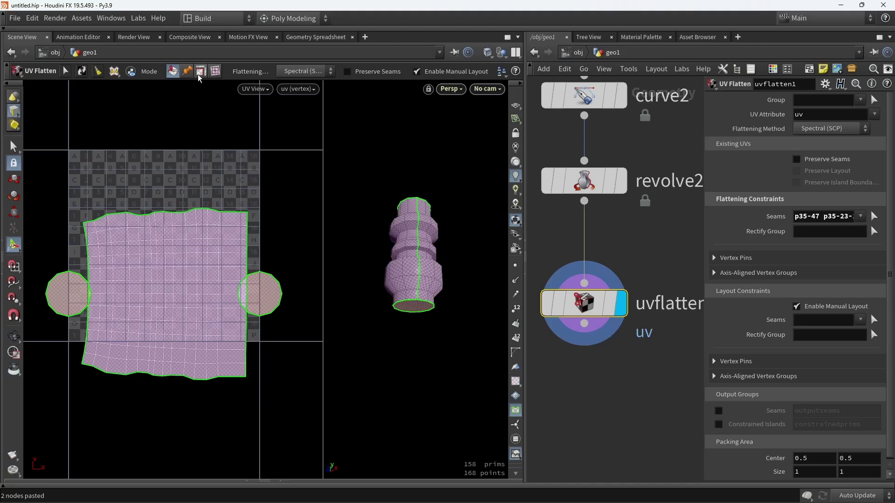
{"action": "left_click", "coordinate": [215, 71]}
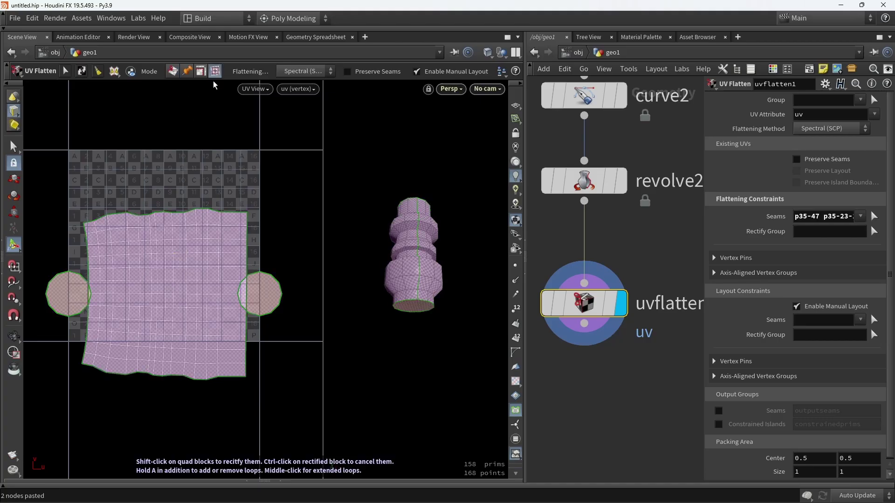
{"action": "key", "text": "ctrl+z"}
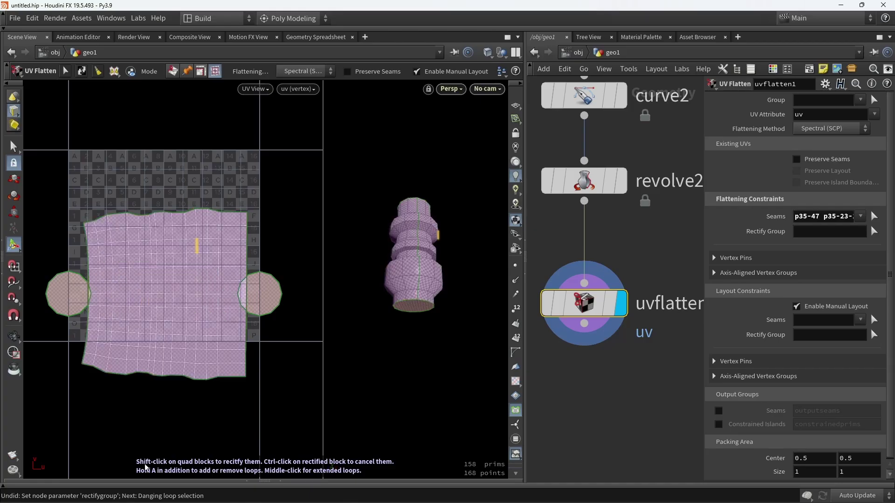
{"action": "left_click", "coordinate": [178, 266], "text": "shift"}
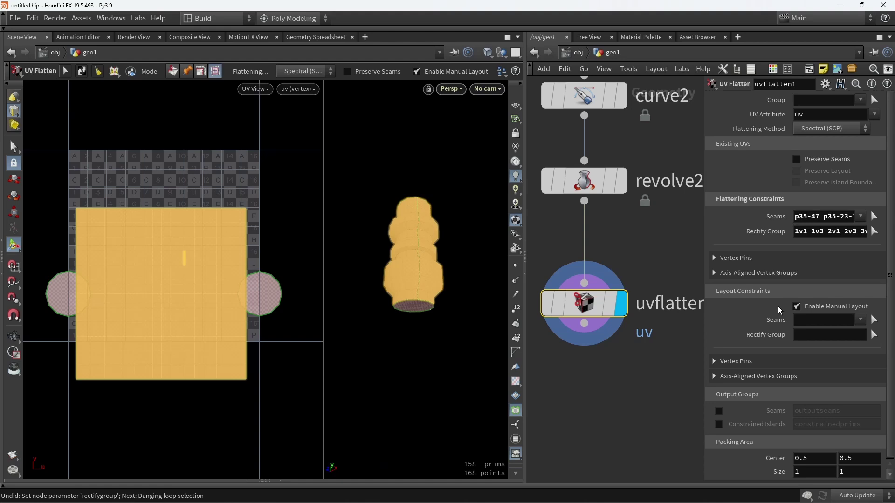
{"action": "left_click", "coordinate": [797, 306]}
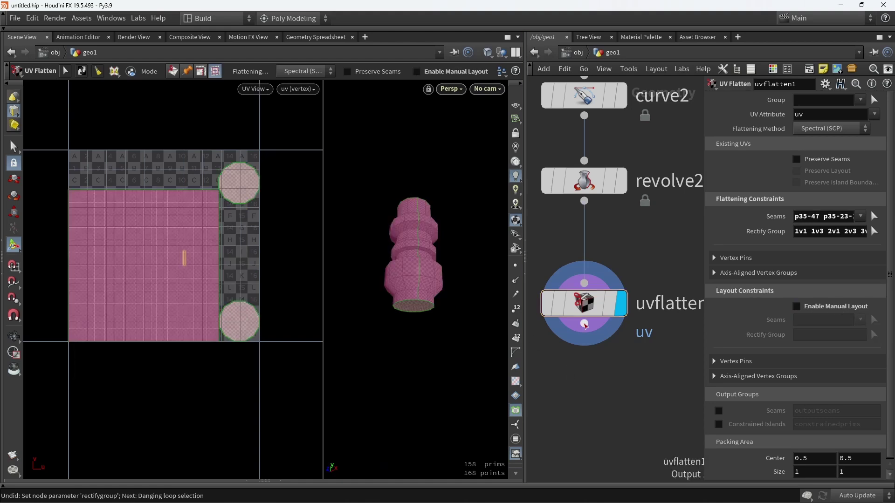
Display the revolve2 node and move uvflatten1 aside to make room for a second branch.
{"action": "left_click", "coordinate": [586, 325]}
{"action": "scroll", "coordinate": [620, 416], "scroll_direction": "down", "scroll_amount": 3}
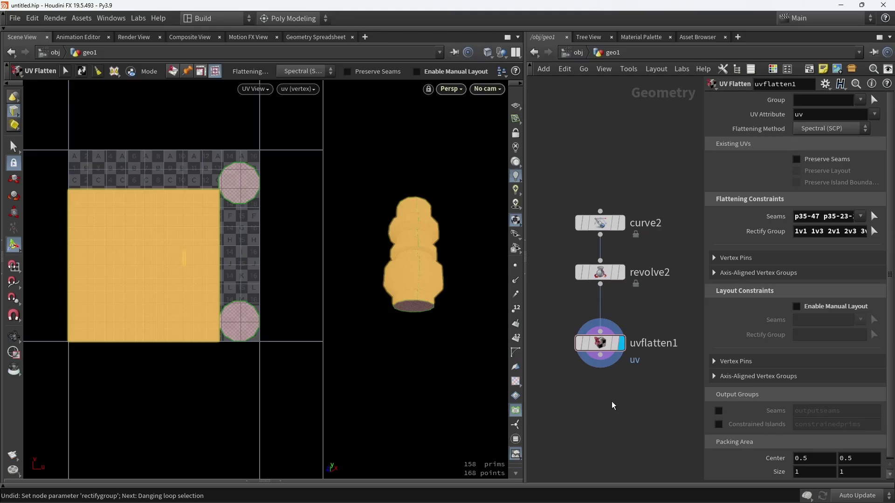
{"action": "scroll", "coordinate": [624, 373], "scroll_direction": "down", "scroll_amount": 2}
{"action": "left_click_drag", "start_coordinate": [528, 289], "coordinate": [407, 272]}
{"action": "key", "text": "space"}
{"action": "key", "text": "s"}
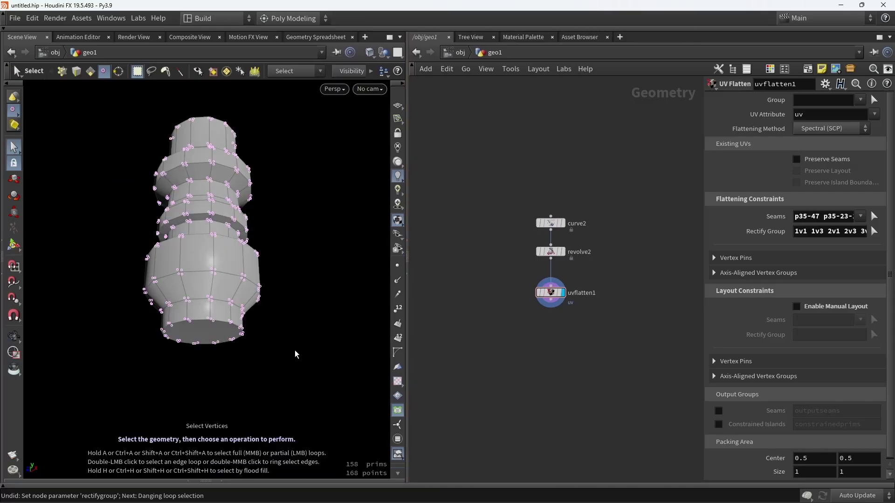
{"action": "scroll", "coordinate": [565, 264], "scroll_direction": "up", "scroll_amount": 3}
{"action": "left_click", "coordinate": [562, 240]}
{"action": "left_click", "coordinate": [544, 245]}
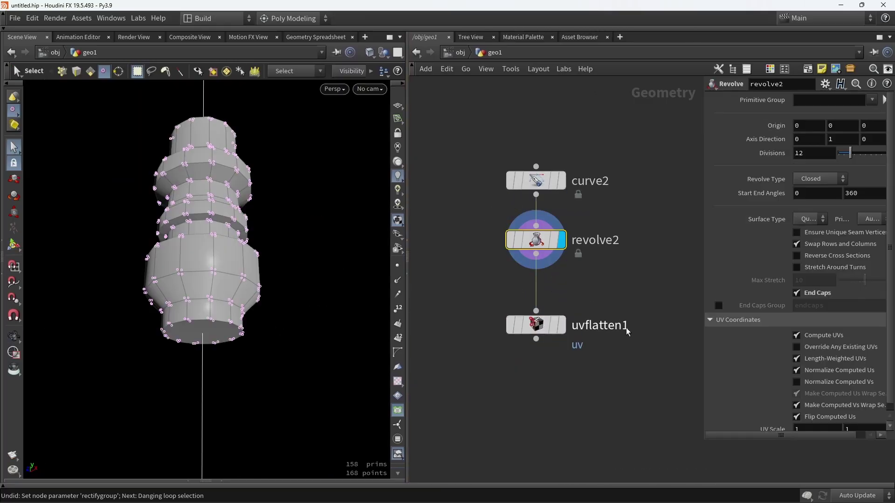
{"action": "middle_click_drag", "start_coordinate": [598, 278], "coordinate": [552, 211]}
{"action": "left_click_drag", "start_coordinate": [495, 260], "coordinate": [442, 262]}
{"action": "left_click", "coordinate": [500, 262]}
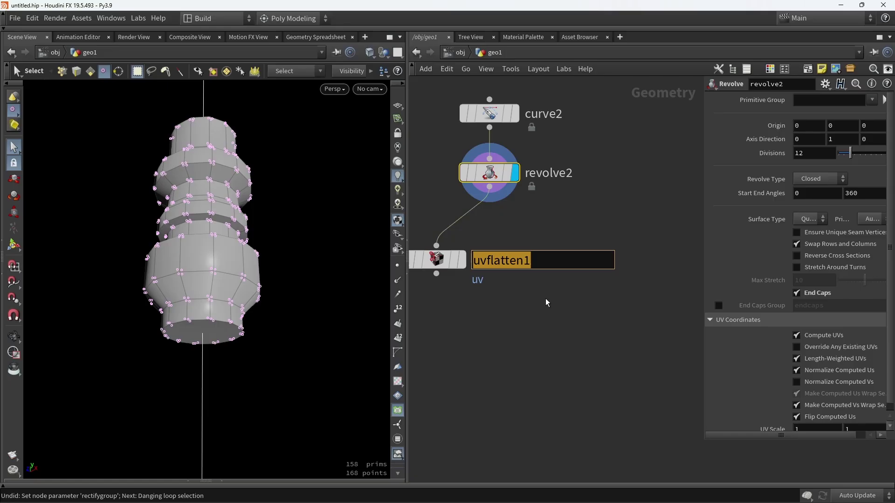
{"action": "left_click", "coordinate": [546, 300]}
Add a Group Create node beside uvflatten1, connect it to revolve2 and display it.
{"action": "key", "text": "Tab"}
{"action": "type", "text": "gr"}
{"action": "key", "text": "Return"}
{"action": "left_click", "coordinate": [578, 257]}
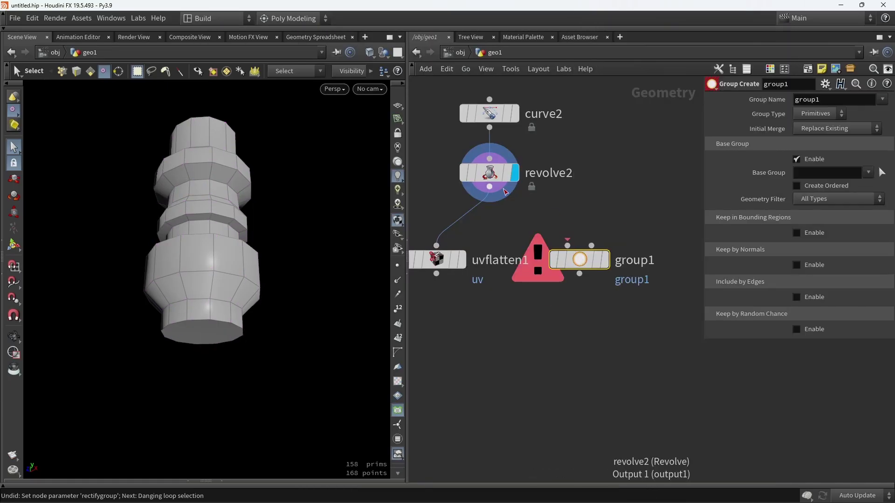
{"action": "left_click_drag", "start_coordinate": [489, 187], "coordinate": [616, 296]}
{"action": "left_click", "coordinate": [606, 260]}
Name the group seams and set its Group Type to Edges.
{"action": "left_click_drag", "start_coordinate": [321, 227], "coordinate": [318, 263], "text": "alt"}
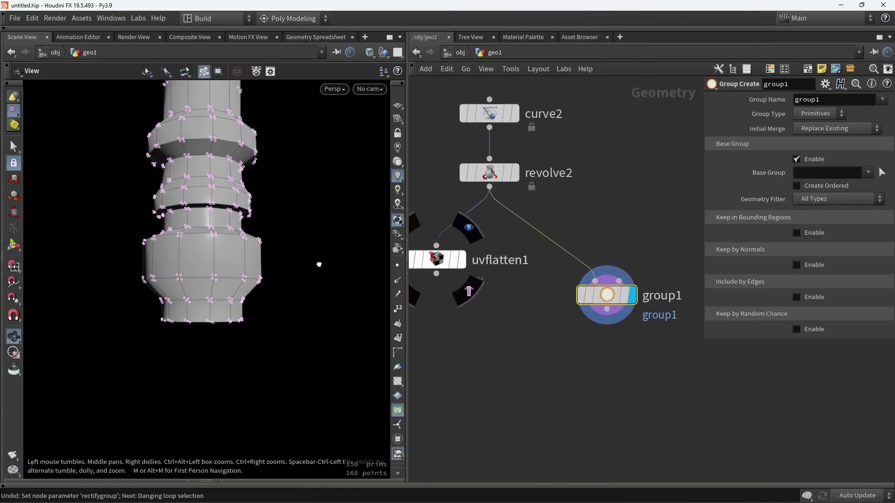
{"action": "key", "text": "4"}
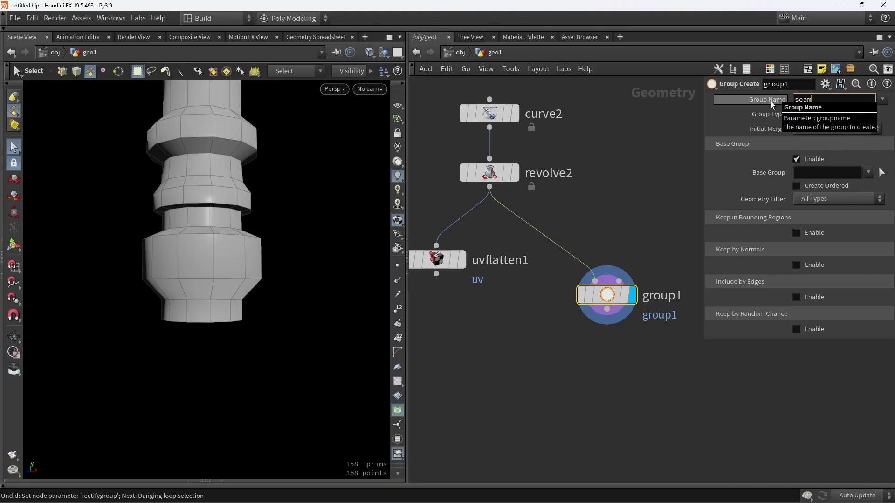
{"action": "type", "text": "seams"}
{"action": "key", "text": "Return"}
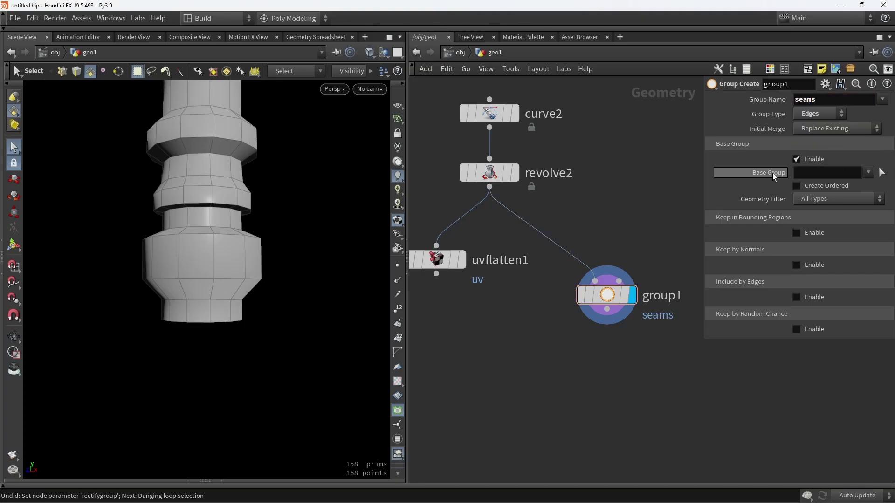
Disable the Base Group and include edges by angle with Min Edge Angle set to 42.
{"action": "left_click", "coordinate": [796, 158]}
{"action": "left_click", "coordinate": [798, 254]}
{"action": "left_click", "coordinate": [718, 269]}
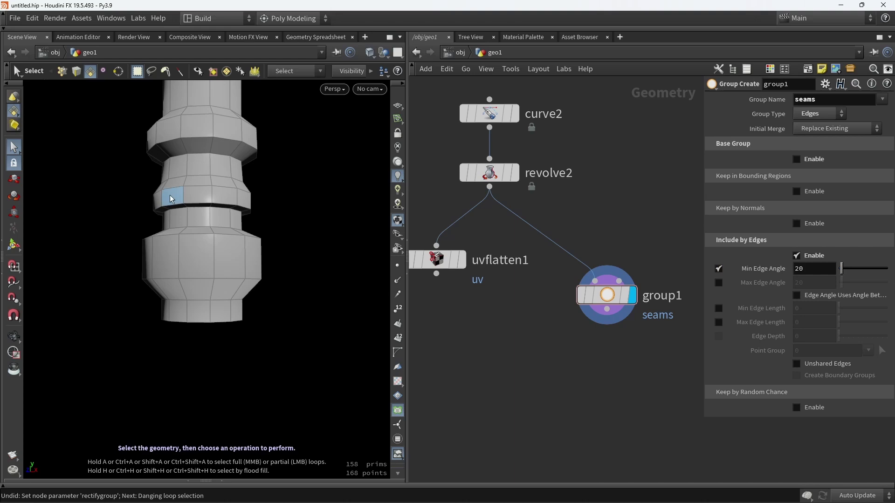
{"action": "key", "text": "Return"}
{"action": "left_click_drag", "start_coordinate": [244, 204], "coordinate": [248, 186], "text": "alt"}
{"action": "left_click_drag", "start_coordinate": [841, 269], "coordinate": [846, 271]}
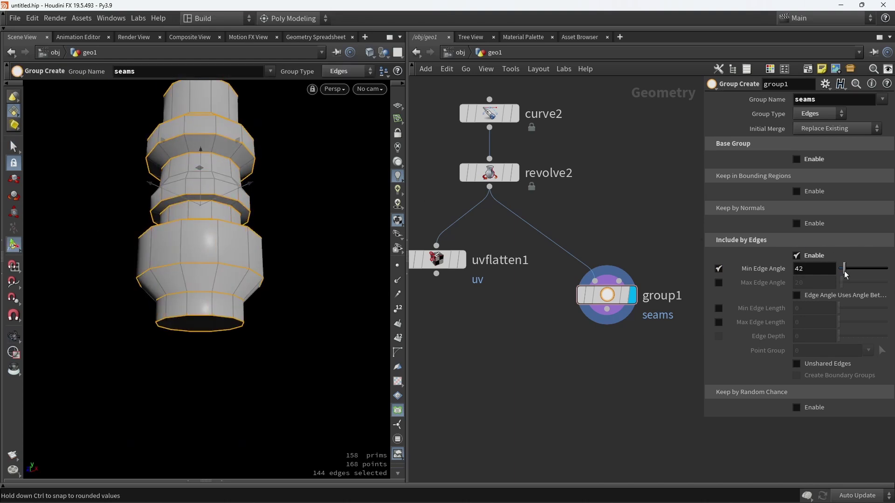
{"action": "left_click_drag", "start_coordinate": [262, 198], "coordinate": [334, 293], "text": "alt"}
{"action": "key", "text": "Return"}
Flatten and display the group1 output with a new UV Flatten node, using the seams group and Enable Manual Layout off.
{"action": "key", "text": "Tab"}
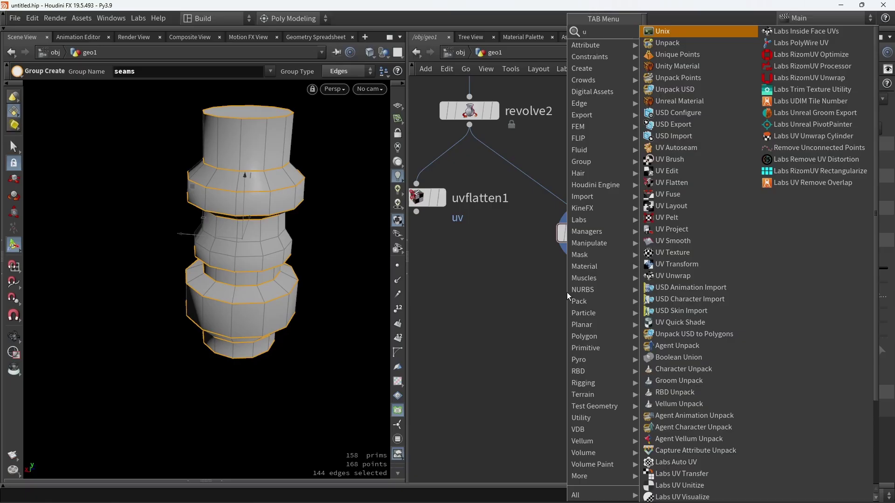
{"action": "type", "text": "uv fl"}
{"action": "key", "text": "Return"}
{"action": "left_click", "coordinate": [567, 292]}
{"action": "left_click_drag", "start_coordinate": [587, 247], "coordinate": [590, 309]}
{"action": "left_click", "coordinate": [612, 310]}
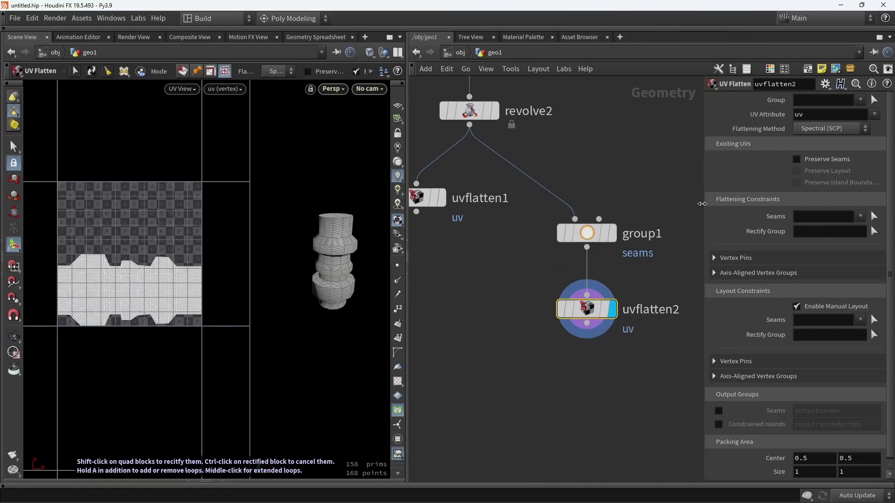
{"action": "left_click", "coordinate": [868, 229]}
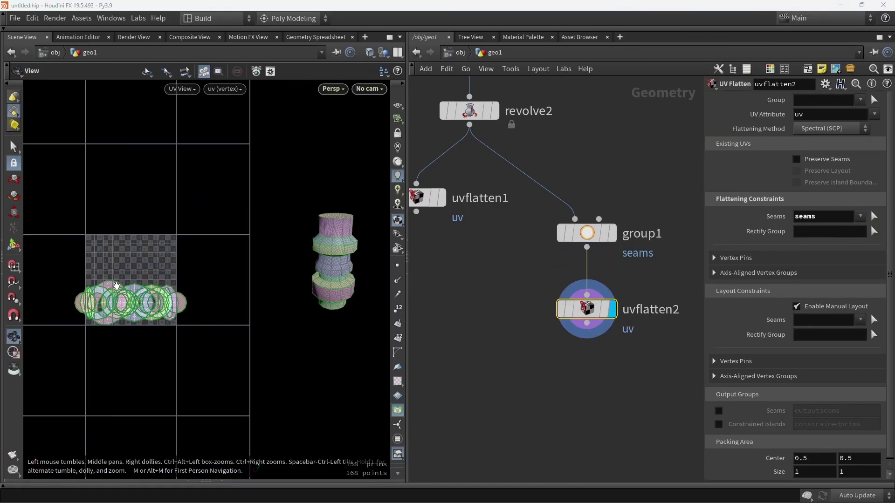
{"action": "left_click", "coordinate": [796, 306]}
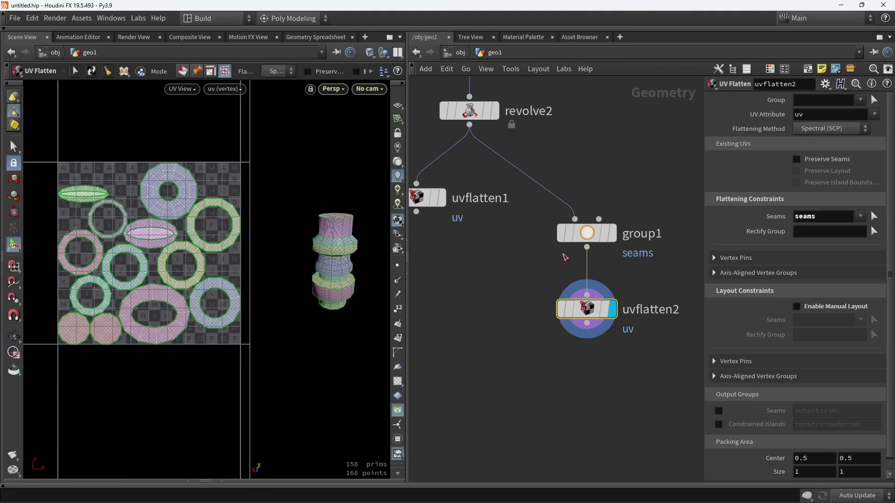
Try cutting open several ring-shaped islands by adding cross seams in the UV view.
{"action": "left_click", "coordinate": [183, 71]}
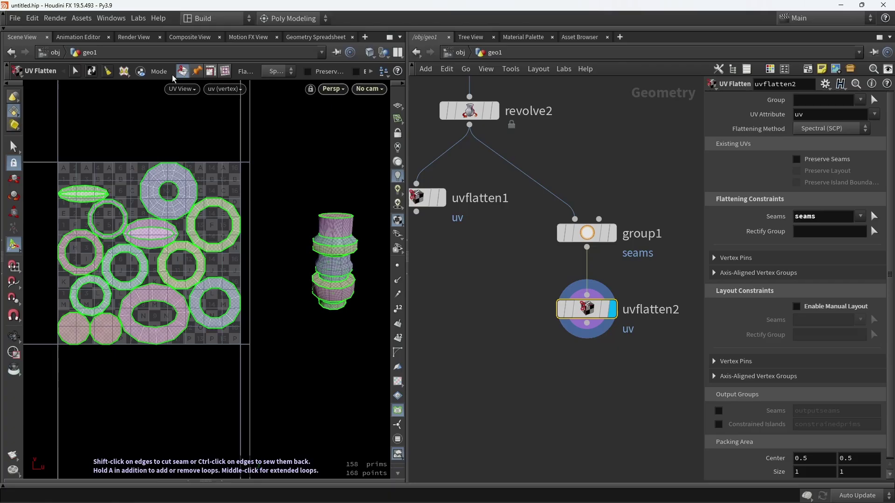
{"action": "scroll", "coordinate": [210, 226], "scroll_direction": "up", "scroll_amount": 4}
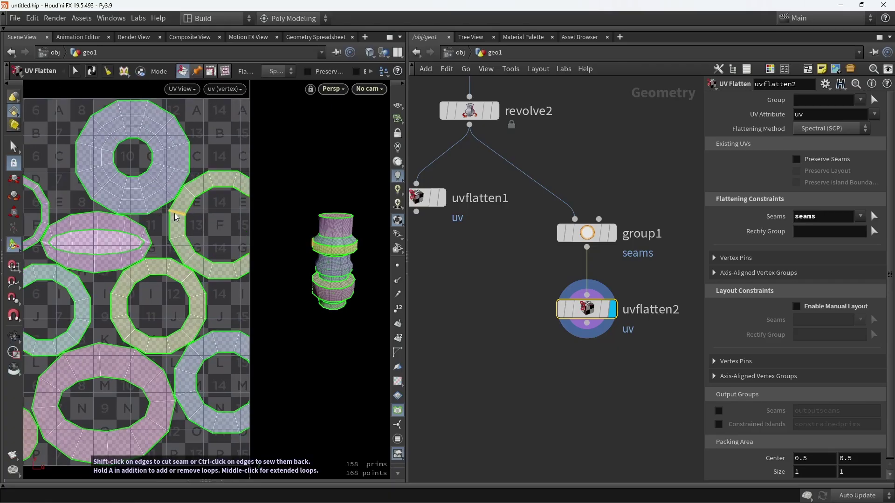
{"action": "left_click", "coordinate": [176, 213], "text": "shift"}
{"action": "left_click", "coordinate": [181, 224], "text": "shift"}
{"action": "left_click", "coordinate": [117, 213], "text": "shift"}
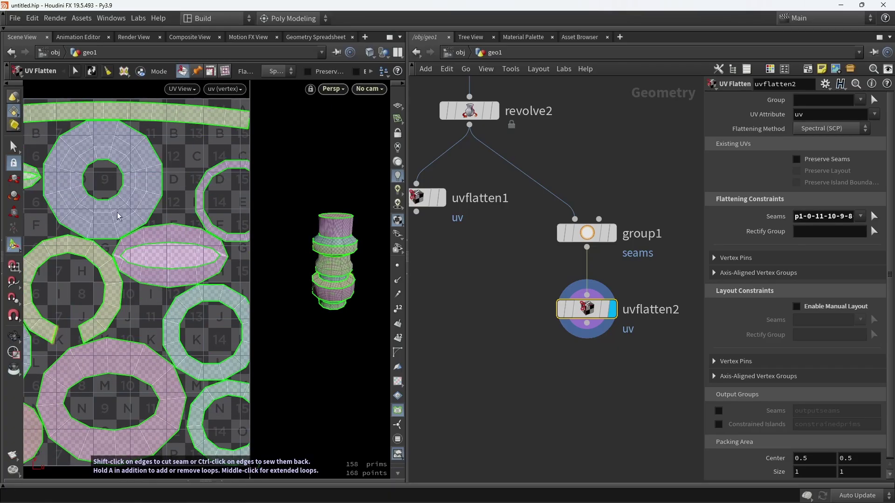
{"action": "left_click", "coordinate": [198, 200], "text": "shift"}
{"action": "right_click_drag", "start_coordinate": [158, 211], "coordinate": [133, 194], "text": "alt"}
{"action": "middle_click_drag", "start_coordinate": [133, 193], "coordinate": [152, 168], "text": "alt"}
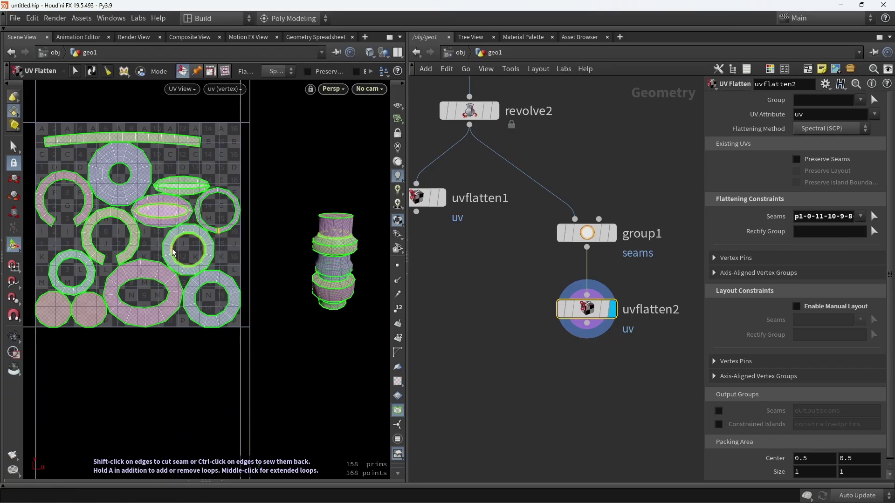
{"action": "left_click", "coordinate": [173, 236], "text": "shift"}
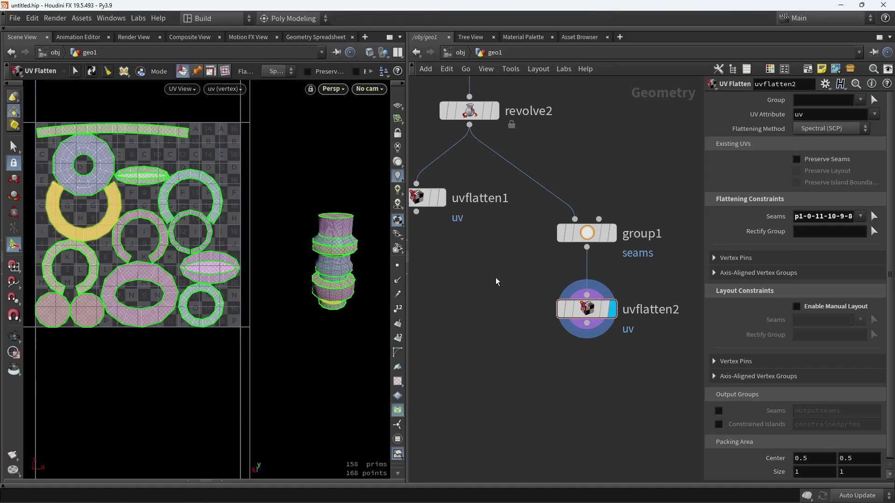
Reset uvflatten2's flattening Seams and assign the seams group again.
{"action": "middle_click", "coordinate": [775, 217], "text": "ctrl"}
{"action": "left_click", "coordinate": [860, 216]}
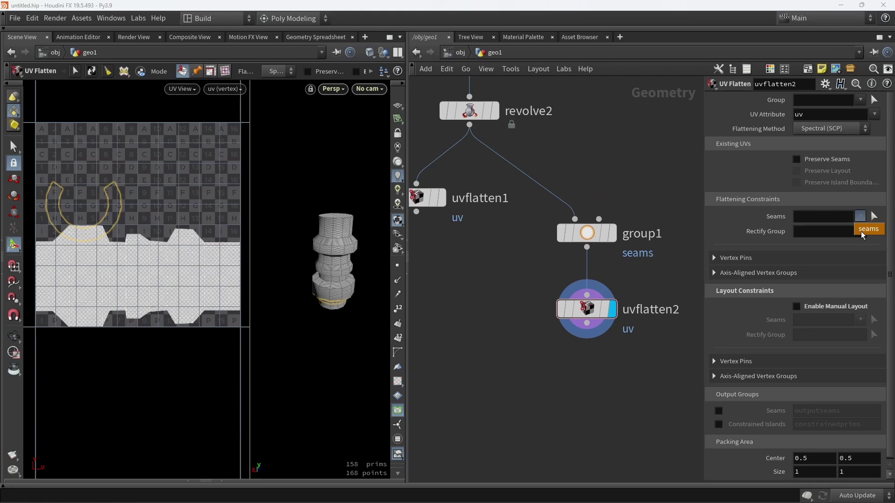
{"action": "left_click", "coordinate": [862, 230]}
Enable group1's Base Group with one vertical edge line along the body, and display uvflatten2's UV layout.
{"action": "left_click", "coordinate": [612, 233]}
{"action": "left_click", "coordinate": [796, 159]}
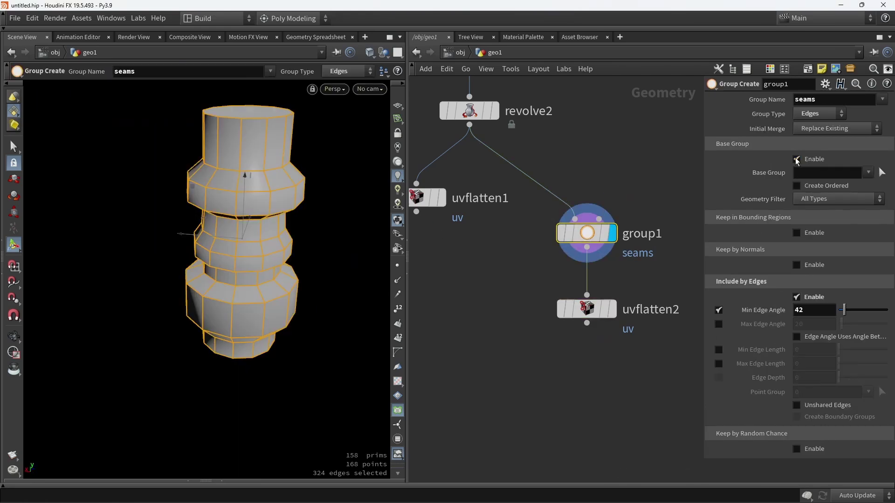
{"action": "left_click", "coordinate": [882, 173]}
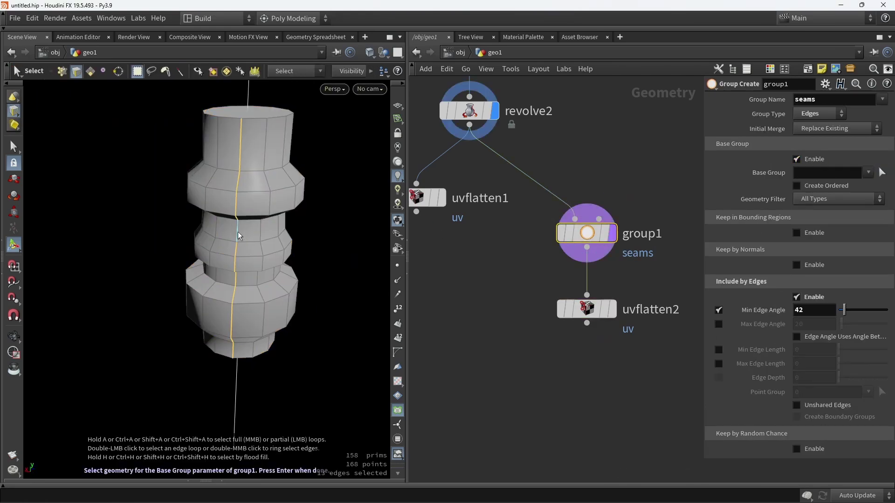
{"action": "key", "text": "Return"}
{"action": "left_click_drag", "start_coordinate": [238, 235], "coordinate": [229, 207], "text": "alt"}
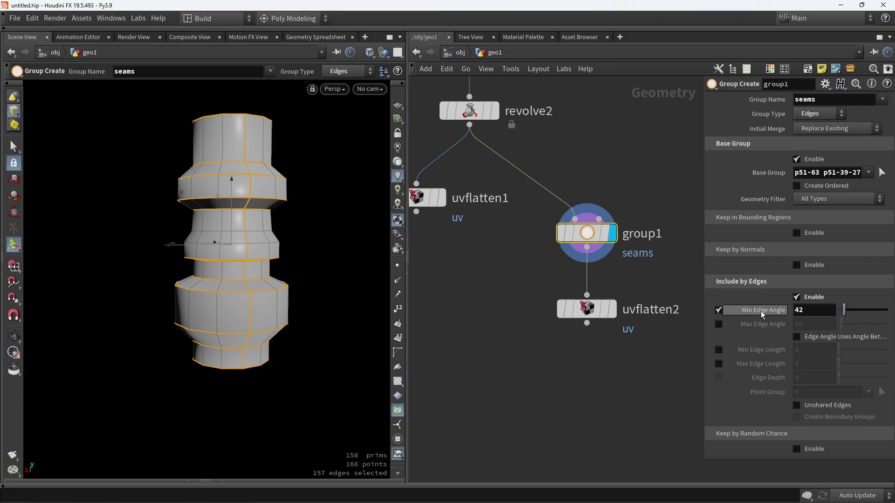
{"action": "left_click", "coordinate": [611, 309]}
{"action": "key", "text": "Escape"}
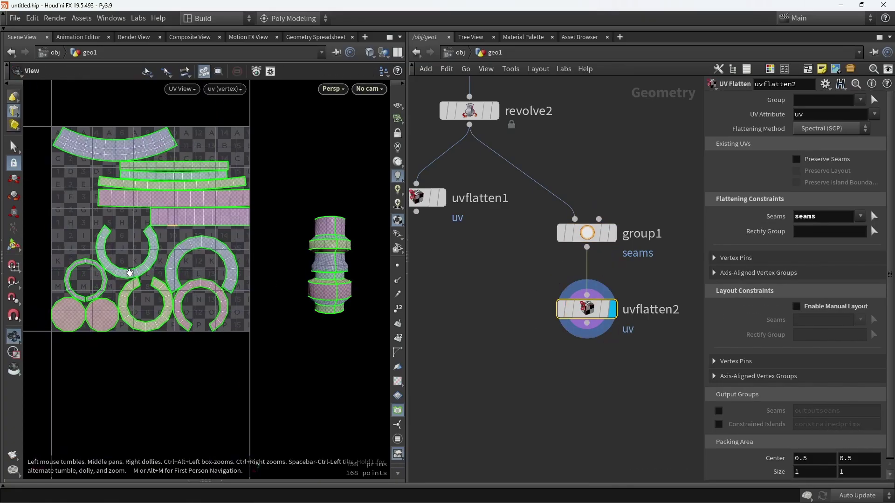
Set uvflatten2's flattening Rectify Group to * so that all islands are straightened.
{"action": "key", "text": "Return"}
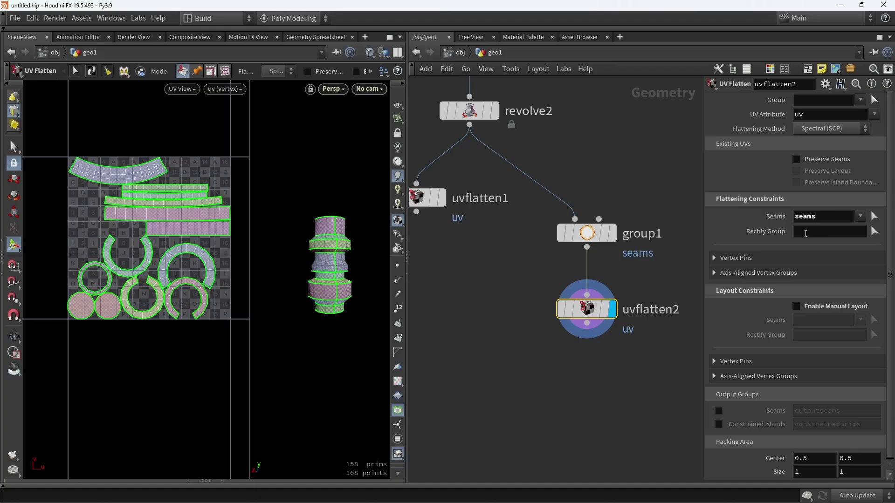
{"action": "left_click", "coordinate": [806, 233]}
{"action": "type", "text": "*"}
{"action": "key", "text": "Return"}
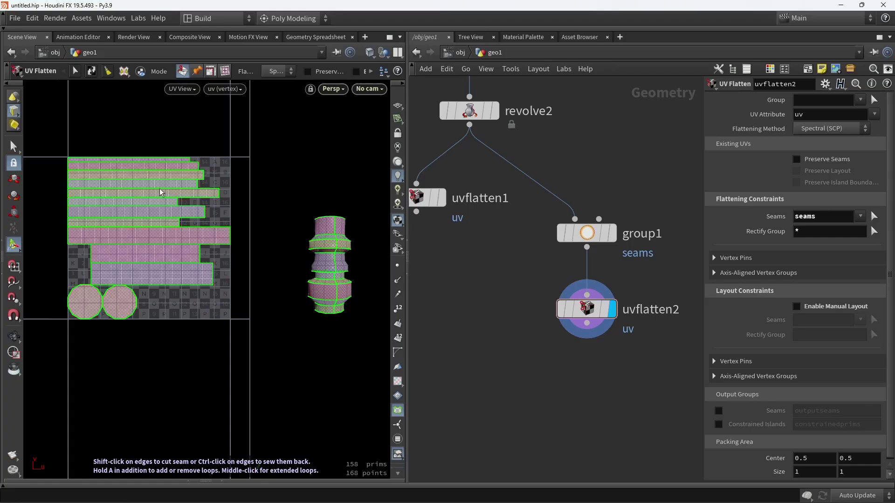
Paste the copied box4 chain with its three polyextrude nodes beside the group1 branch.
{"action": "scroll", "coordinate": [542, 328], "scroll_direction": "down", "scroll_amount": 3}
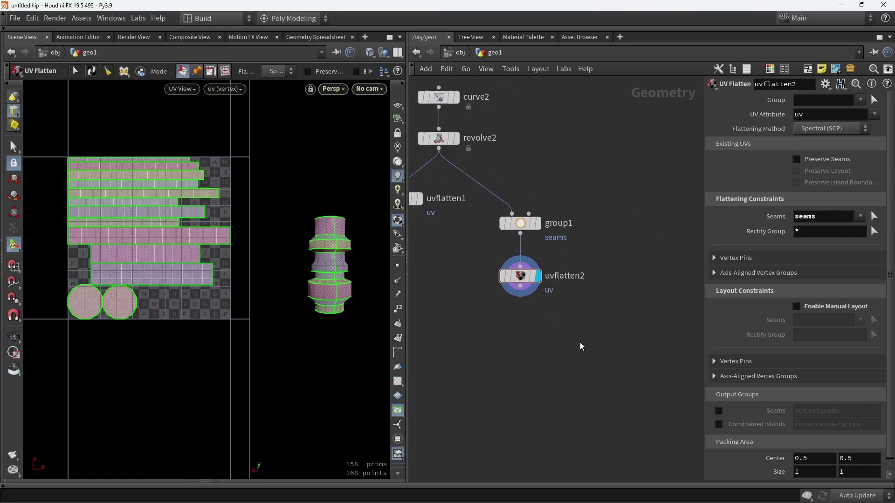
{"action": "key", "text": "ctrl+v"}
{"action": "middle_click_drag", "start_coordinate": [626, 337], "coordinate": [596, 337]}
{"action": "left_click_drag", "start_coordinate": [172, 266], "coordinate": [271, 279], "text": "alt"}
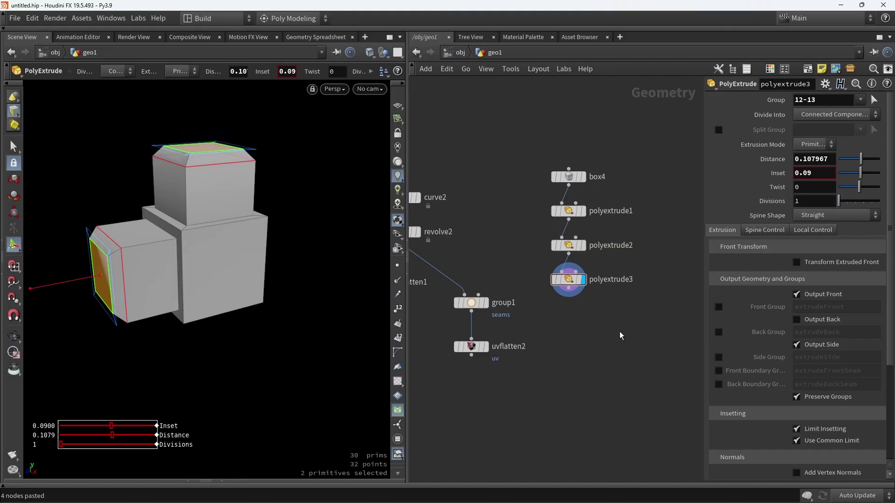
Add a UV Autoseam node below polyextrude3, connect it to polyextrude3's output, display it and tidy the node layout.
{"action": "key", "text": "Tab"}
{"action": "type", "text": "aut"}
{"action": "key", "text": "Return"}
{"action": "left_click", "coordinate": [578, 309]}
{"action": "scroll", "coordinate": [576, 304], "scroll_direction": "up", "scroll_amount": 4}
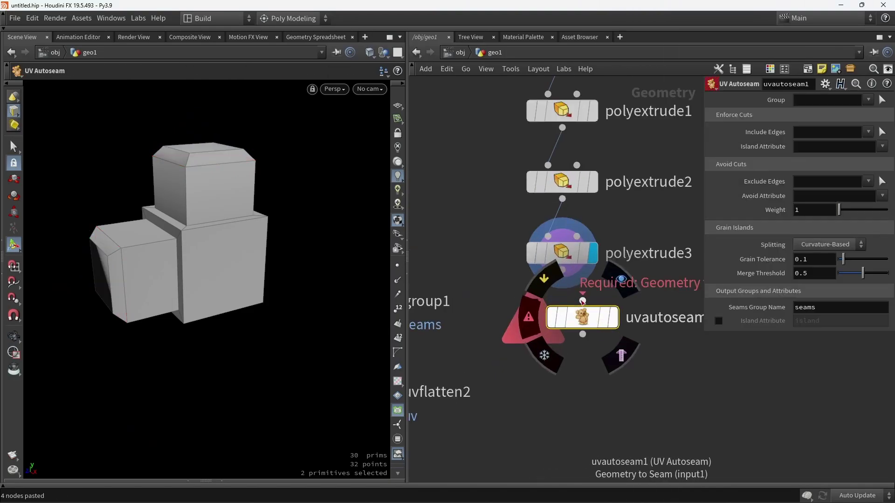
{"action": "left_click_drag", "start_coordinate": [582, 298], "coordinate": [562, 270]}
{"action": "left_click", "coordinate": [618, 280]}
{"action": "key", "text": "l"}
Set uvautoseam1's Grain Tolerance to 0.106 and Merge Threshold to 0.404.
{"action": "left_click_drag", "start_coordinate": [210, 249], "coordinate": [181, 213], "text": "alt"}
{"action": "key", "text": "Return"}
{"action": "key", "text": "Escape"}
{"action": "left_click_drag", "start_coordinate": [166, 170], "coordinate": [234, 297]}
{"action": "key", "text": "Return"}
{"action": "key", "text": "Escape"}
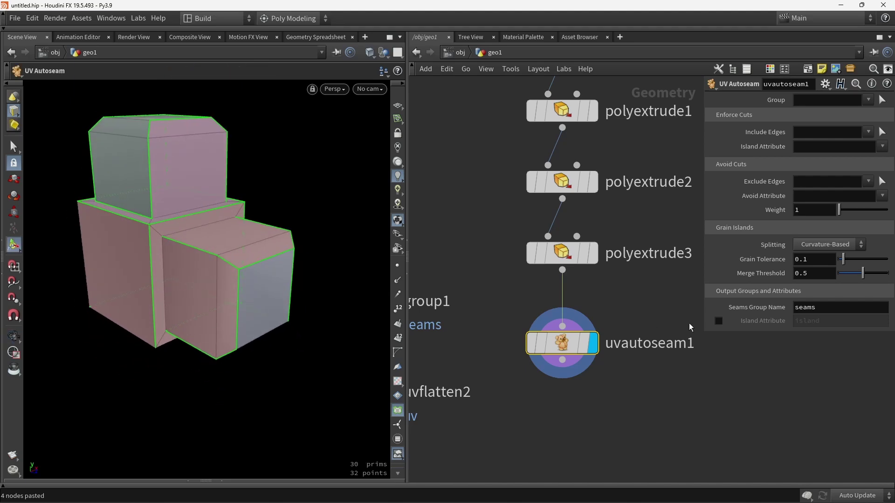
{"action": "mouse_move", "coordinate": [845, 262]}
{"action": "left_mouse_down"}
{"action": "mouse_move", "coordinate": [859, 261]}
{"action": "mouse_move", "coordinate": [844, 261]}
{"action": "mouse_move", "coordinate": [848, 275]}
{"action": "left_mouse_up"}
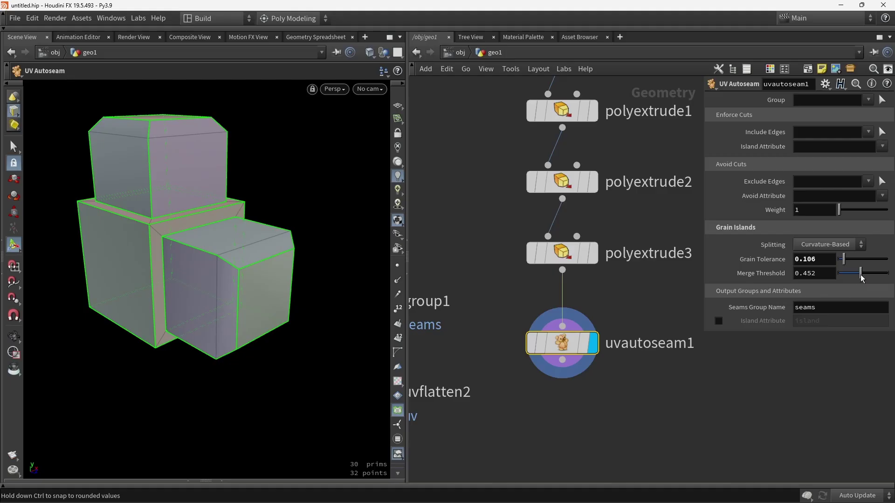
{"action": "key", "text": "Escape"}
{"action": "left_click_drag", "start_coordinate": [261, 242], "coordinate": [313, 280]}
{"action": "middle_click_drag", "start_coordinate": [201, 328], "coordinate": [240, 311]}
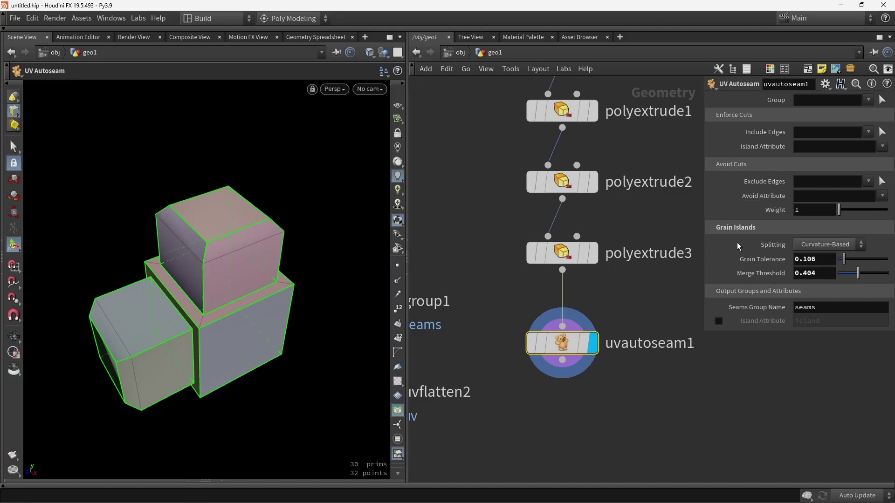
Feed revolve2 into uvautoseam1 and set Grain Tolerance to 0.183 and Merge Threshold to 0.288.
{"action": "scroll", "coordinate": [586, 427], "scroll_direction": "down", "scroll_amount": 3}
{"action": "middle_click_drag", "start_coordinate": [587, 426], "coordinate": [614, 318]}
{"action": "middle_click_drag", "start_coordinate": [497, 278], "coordinate": [544, 319]}
{"action": "left_click_drag", "start_coordinate": [420, 194], "coordinate": [658, 314]}
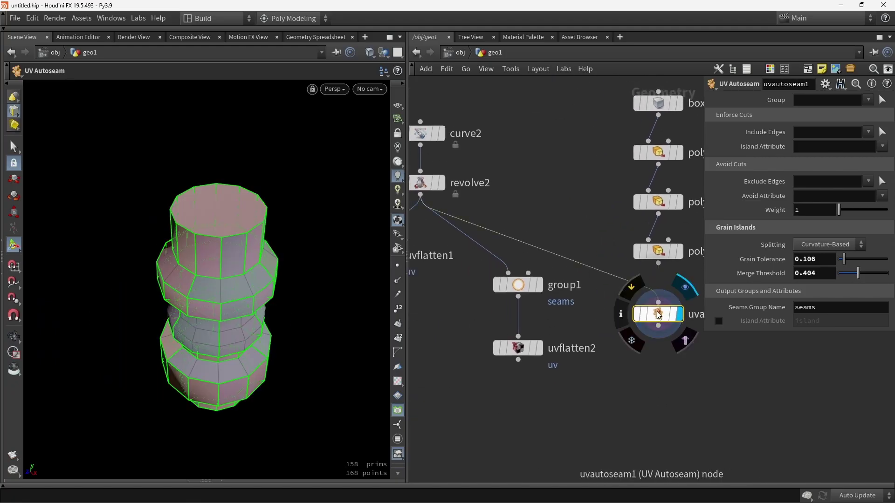
{"action": "left_click_drag", "start_coordinate": [247, 291], "coordinate": [250, 240]}
{"action": "mouse_move", "coordinate": [858, 273]}
{"action": "left_mouse_down"}
{"action": "mouse_move", "coordinate": [851, 273]}
{"action": "mouse_move", "coordinate": [864, 273]}
{"action": "left_mouse_up"}
{"action": "left_click_drag", "start_coordinate": [844, 259], "coordinate": [853, 275]}
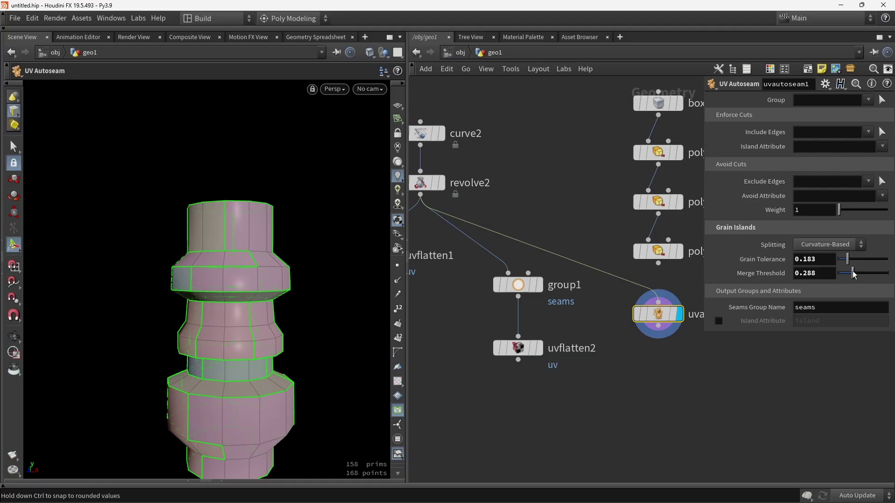
Reconnect polyextrude3's output to uvautoseam1's input in place of revolve2.
{"action": "left_click_drag", "start_coordinate": [658, 263], "coordinate": [658, 302]}
{"action": "left_click_drag", "start_coordinate": [165, 278], "coordinate": [233, 269], "text": "alt"}
{"action": "middle_click_drag", "start_coordinate": [647, 390], "coordinate": [572, 320]}
{"action": "scroll", "coordinate": [574, 320], "scroll_direction": "down", "scroll_amount": 1}
{"action": "left_click_drag", "start_coordinate": [221, 307], "coordinate": [208, 315], "text": "alt"}
Add a UV Flatten node below uvautoseam1, connect it to uvautoseam1's output and display it.
{"action": "key", "text": "Tab"}
{"action": "type", "text": "uv"}
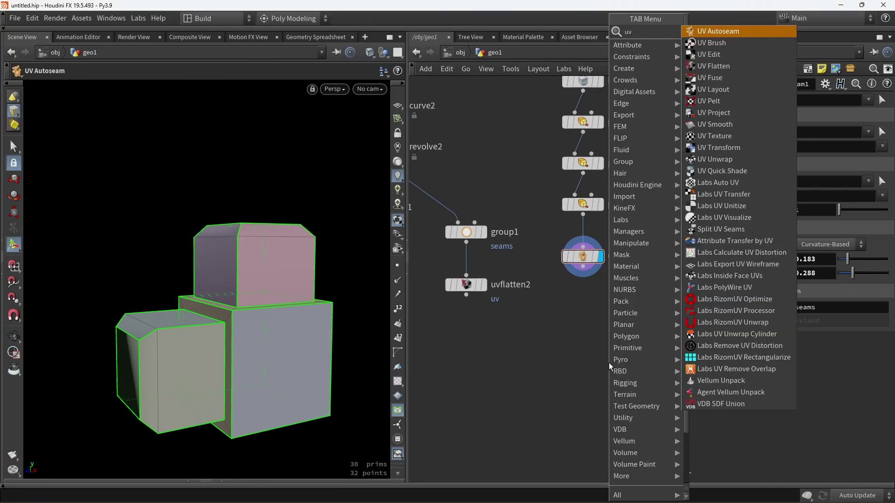
{"action": "type", "text": "fl"}
{"action": "key", "text": "Return"}
{"action": "left_click", "coordinate": [568, 312]}
{"action": "scroll", "coordinate": [569, 289], "scroll_direction": "up", "scroll_amount": 2}
{"action": "left_click_drag", "start_coordinate": [588, 255], "coordinate": [592, 305]}
{"action": "left_click", "coordinate": [592, 320]}
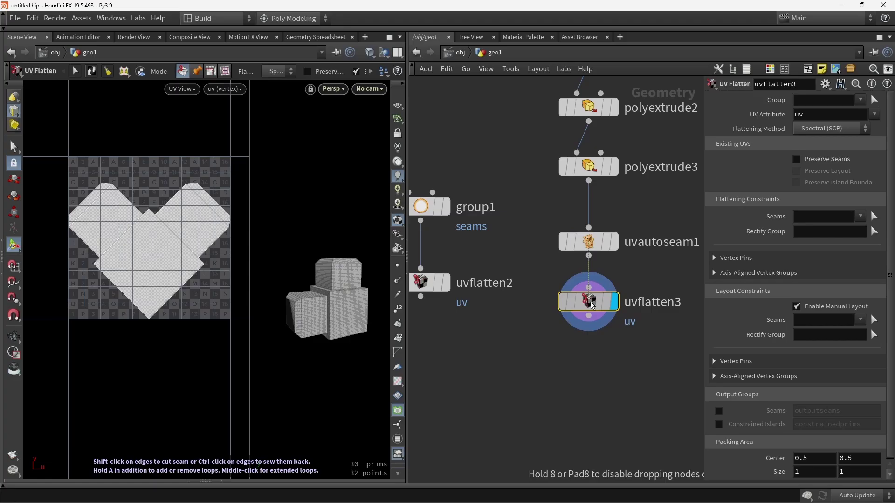
Assign the seams group as uvflatten3's flattening Seams and turn off Enable Manual Layout.
{"action": "left_click", "coordinate": [860, 217]}
{"action": "left_click", "coordinate": [852, 230]}
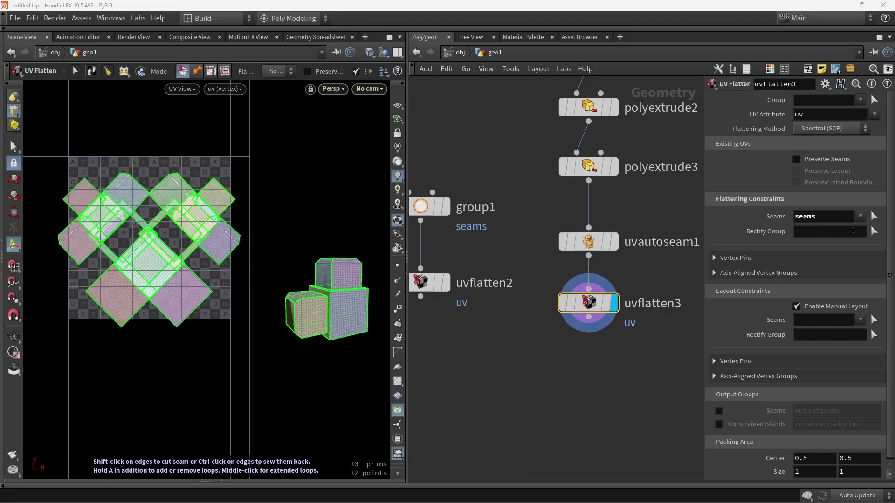
{"action": "left_click", "coordinate": [806, 307]}
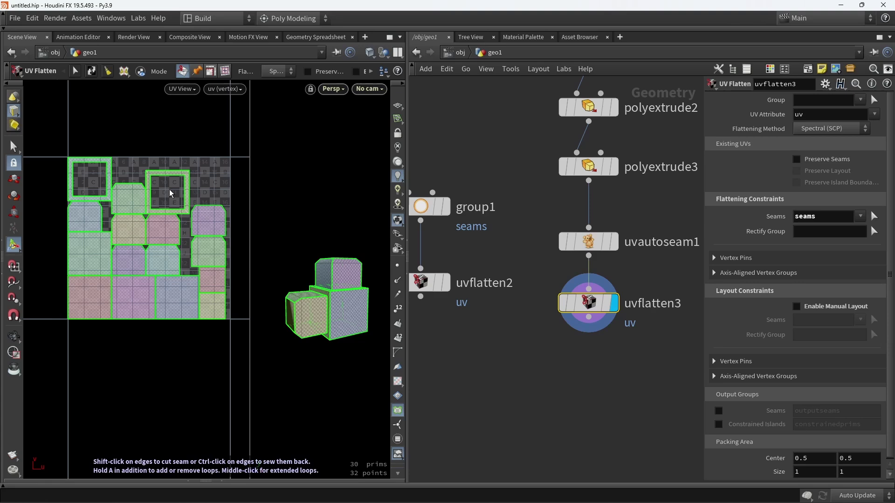
{"action": "key", "text": "h"}
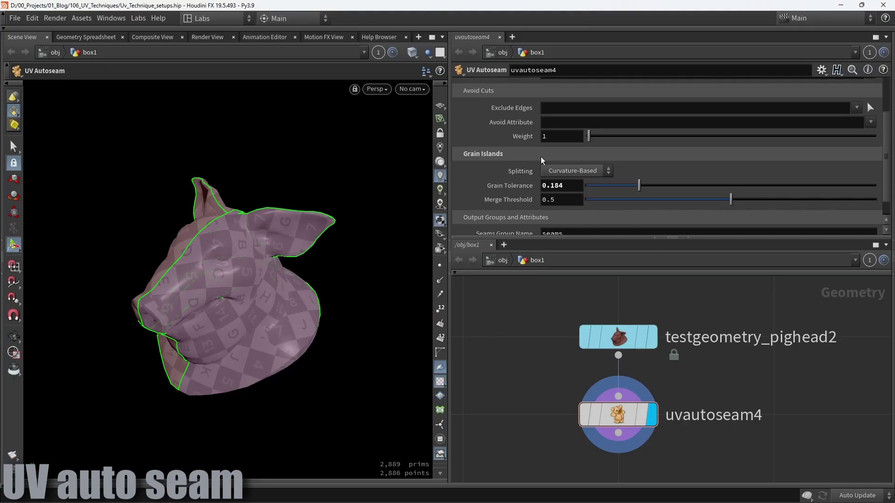
{"action": "left_click_drag", "start_coordinate": [208, 246], "coordinate": [655, 195]}
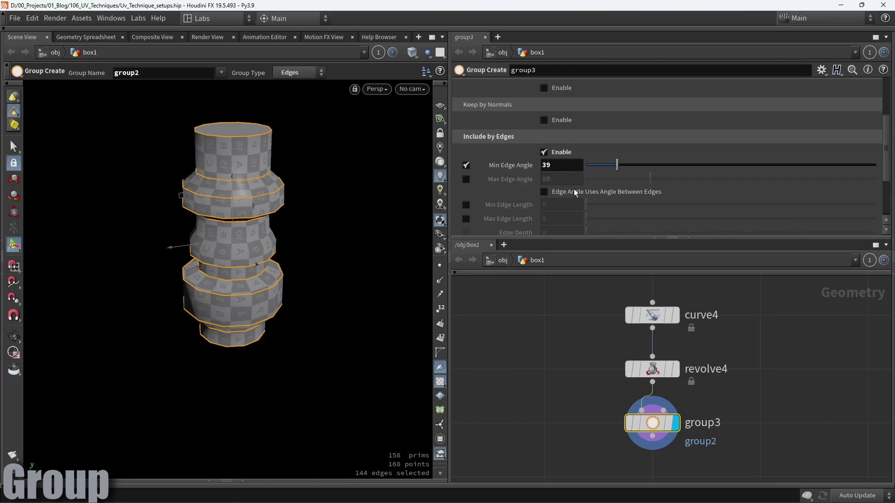
{"action": "left_click", "coordinate": [545, 165]}
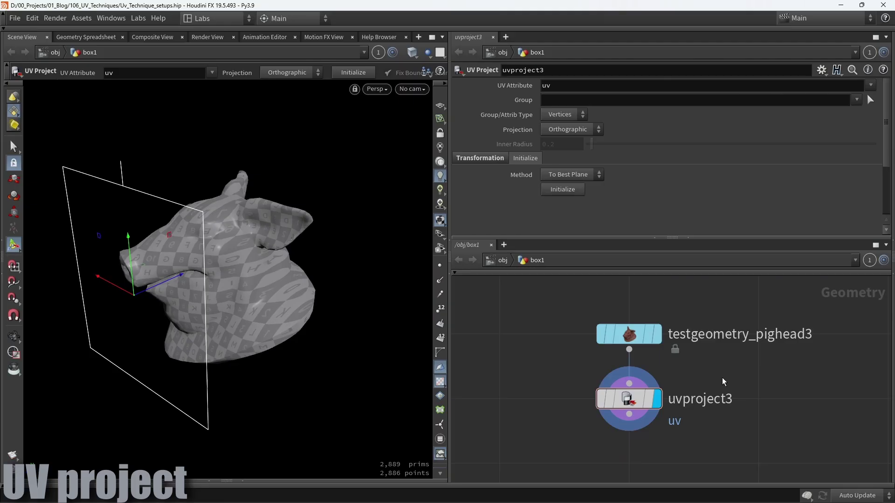
Set uvproject3's Projection to Polar for the pig head.
{"action": "left_click_drag", "start_coordinate": [294, 304], "coordinate": [193, 319], "text": "alt"}
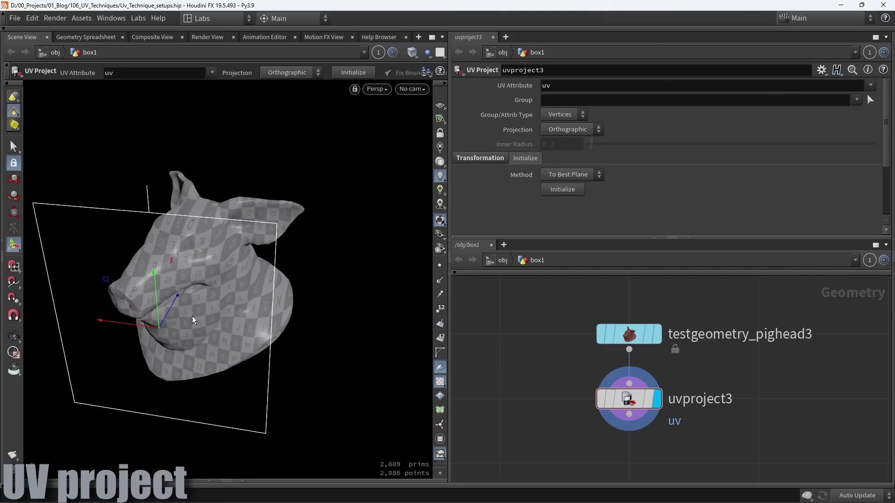
{"action": "left_click_drag", "start_coordinate": [106, 281], "coordinate": [150, 256]}
{"action": "left_click", "coordinate": [570, 135]}
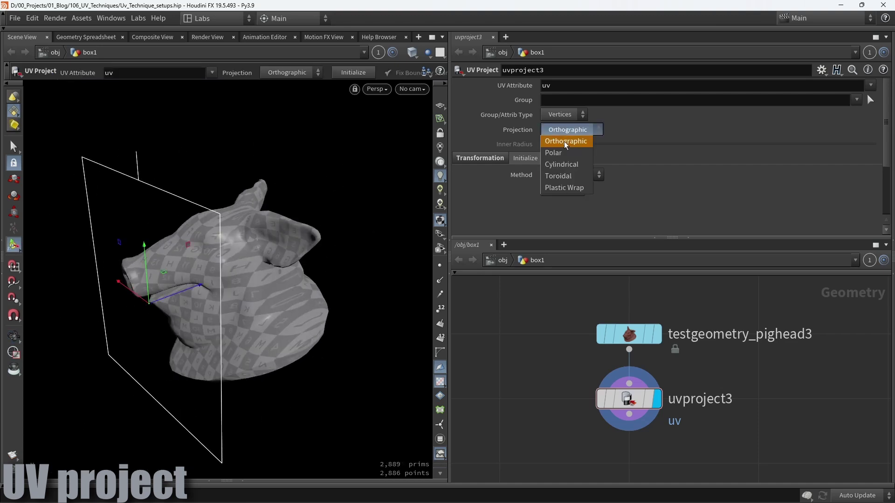
{"action": "left_click", "coordinate": [566, 154]}
{"action": "key", "text": "Escape"}
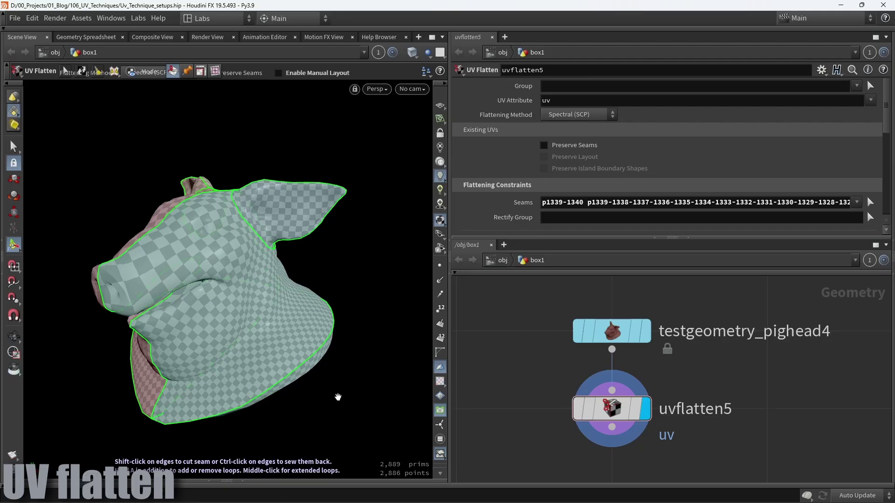
Examine the seams on the flattened pig head and uvflatten5's flattening and layout constraint settings.
{"action": "key", "text": "Escape"}
{"action": "left_click_drag", "start_coordinate": [338, 397], "coordinate": [374, 367]}
{"action": "key", "text": "Return"}
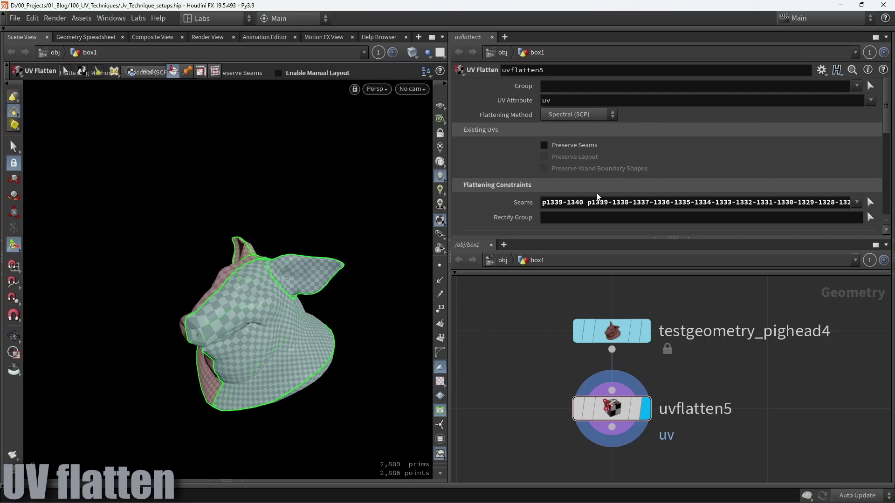
{"action": "scroll", "coordinate": [599, 196], "scroll_direction": "down", "scroll_amount": 10}
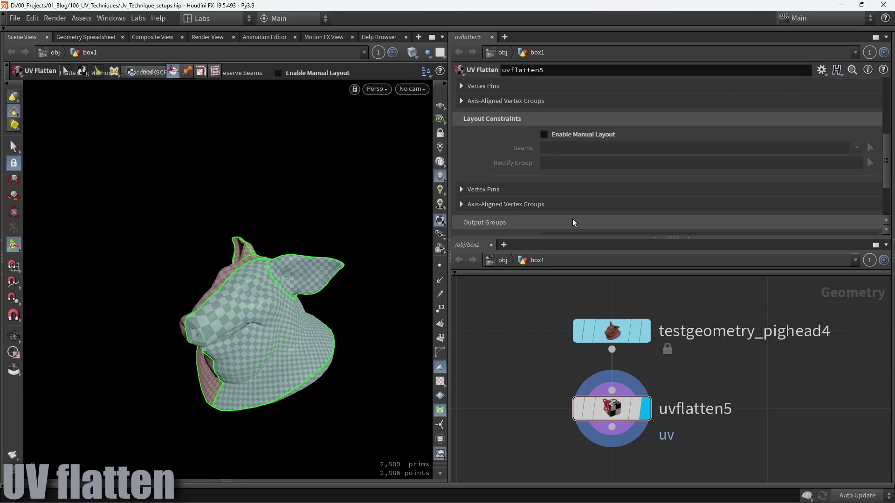
{"action": "scroll", "coordinate": [507, 122], "scroll_direction": "up", "scroll_amount": 8}
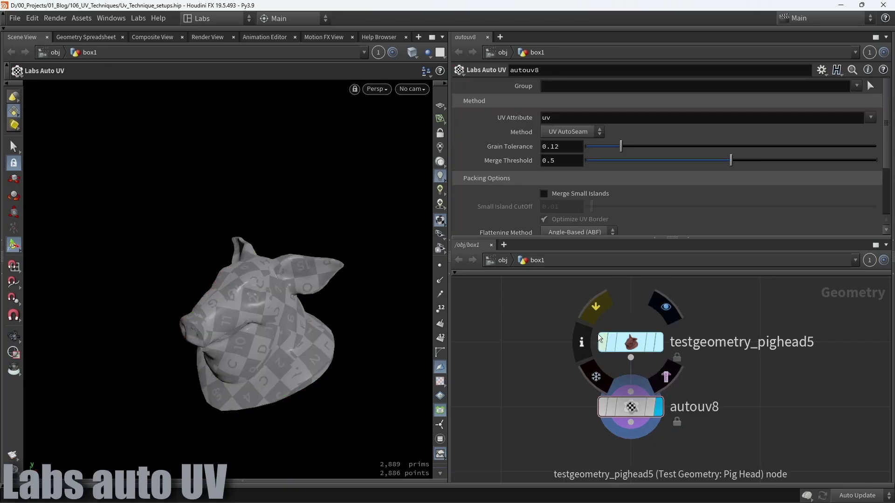
Set autouv8's Method to UV Unwrap for the pig head.
{"action": "left_click", "coordinate": [560, 133]}
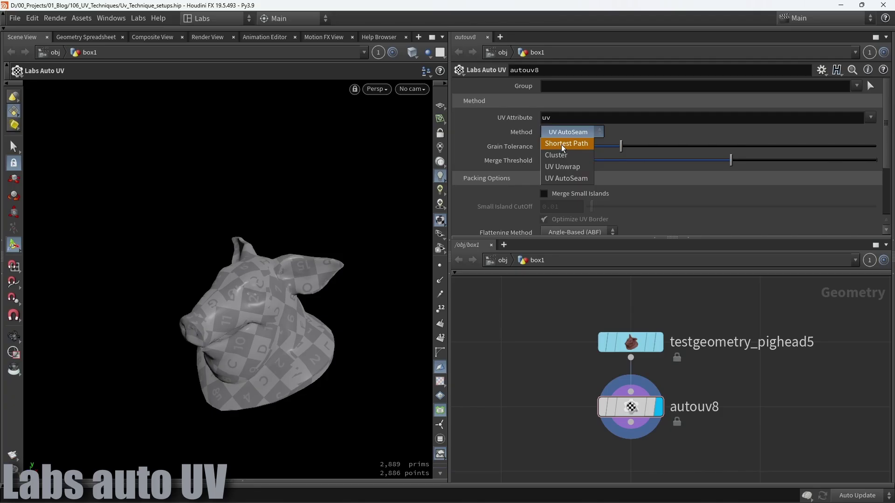
{"action": "left_click", "coordinate": [550, 166]}
{"action": "mouse_move", "coordinate": [325, 278]}
{"action": "left_mouse_down", "text": "alt"}
{"action": "mouse_move", "coordinate": [275, 279]}
{"action": "mouse_move", "coordinate": [351, 212]}
{"action": "mouse_move", "coordinate": [320, 280]}
{"action": "left_mouse_up", "text": "alt"}
{"action": "key", "text": "Return"}
{"action": "right_click_drag", "start_coordinate": [263, 299], "coordinate": [229, 261], "text": "alt"}
{"action": "middle_click_drag", "start_coordinate": [228, 261], "coordinate": [234, 249], "text": "alt"}
{"action": "right_click_drag", "start_coordinate": [234, 249], "coordinate": [236, 246], "text": "alt"}
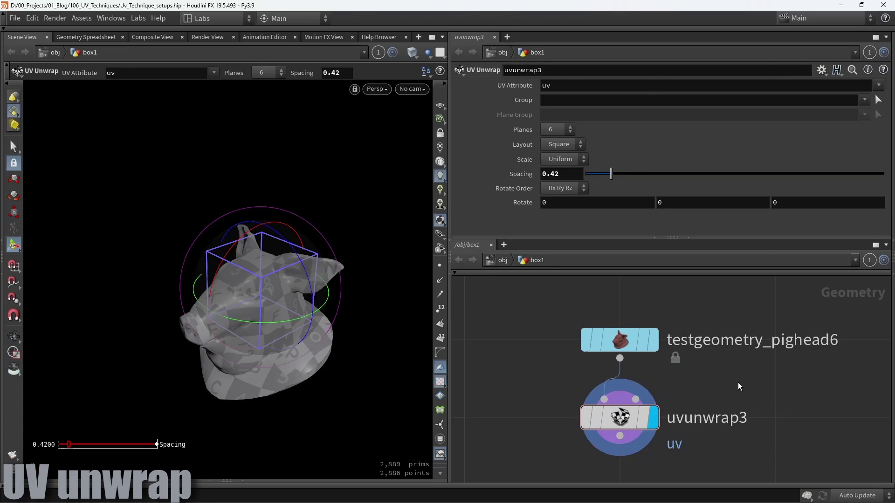
Check uvunwrap3's available plane counts and show its unwrapped islands in the UV view.
{"action": "left_click", "coordinate": [557, 129]}
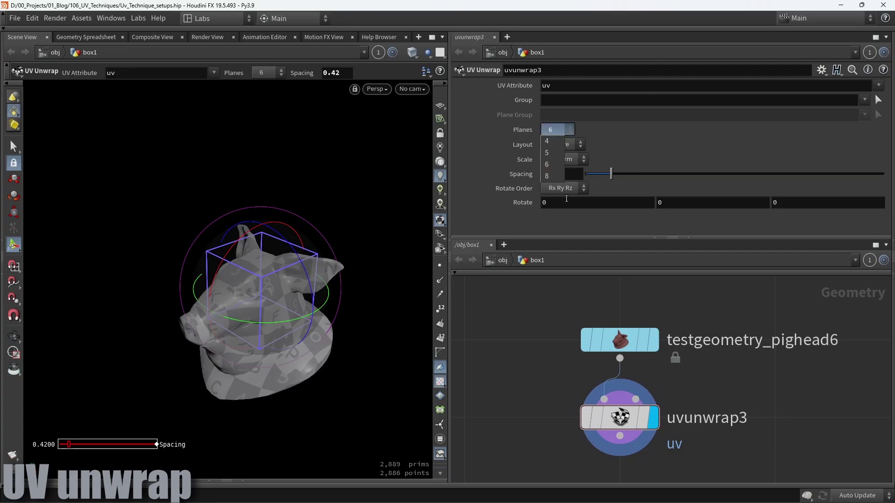
{"action": "left_click", "coordinate": [529, 342]}
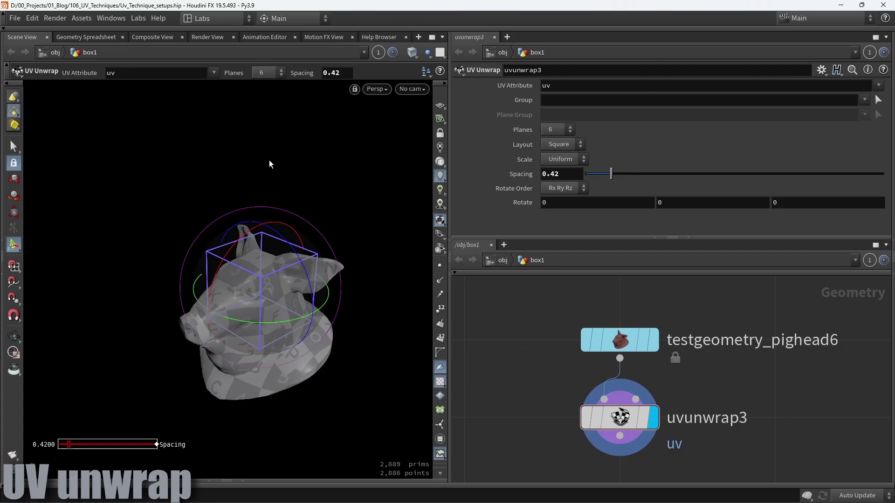
{"action": "key", "text": "space+5"}
{"action": "right_click_drag", "start_coordinate": [254, 229], "coordinate": [249, 237], "text": "alt"}
{"action": "key", "text": "Return"}
{"action": "scroll", "coordinate": [249, 236], "scroll_direction": "up", "scroll_amount": 1}
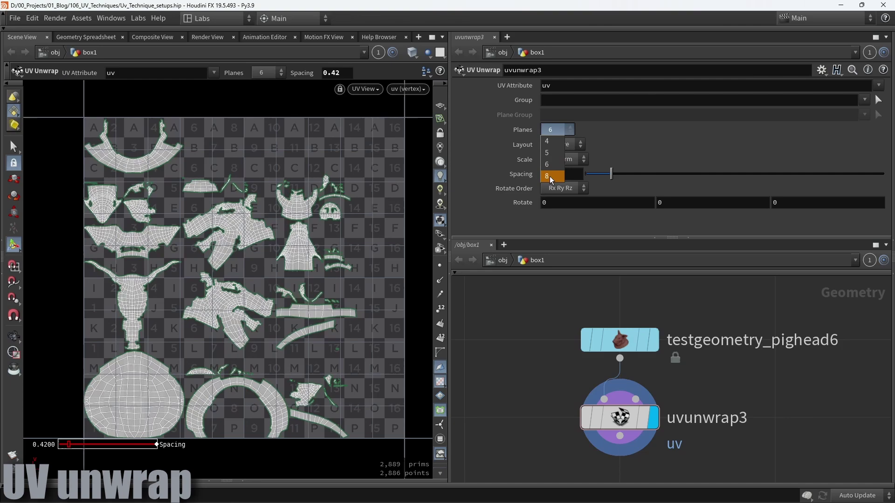
Try 8 planes on uvunwrap3, set Planes to 5 instead and adjust the Spacing.
{"action": "left_click", "coordinate": [549, 176]}
{"action": "left_click", "coordinate": [558, 130]}
{"action": "left_click", "coordinate": [553, 154]}
{"action": "left_click_drag", "start_coordinate": [603, 175], "coordinate": [630, 227]}
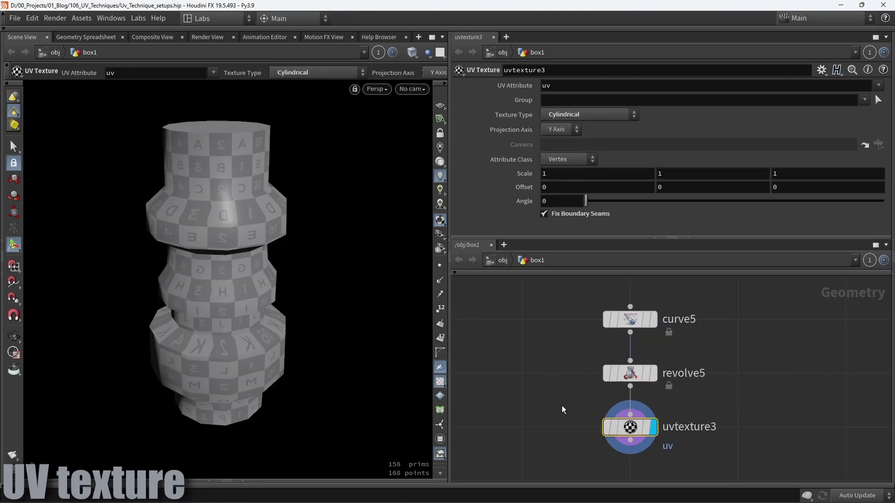
Look through uvtexture3's Texture Type options and inspect the cylindrical mapping on the revolved shape.
{"action": "left_click", "coordinate": [589, 115]}
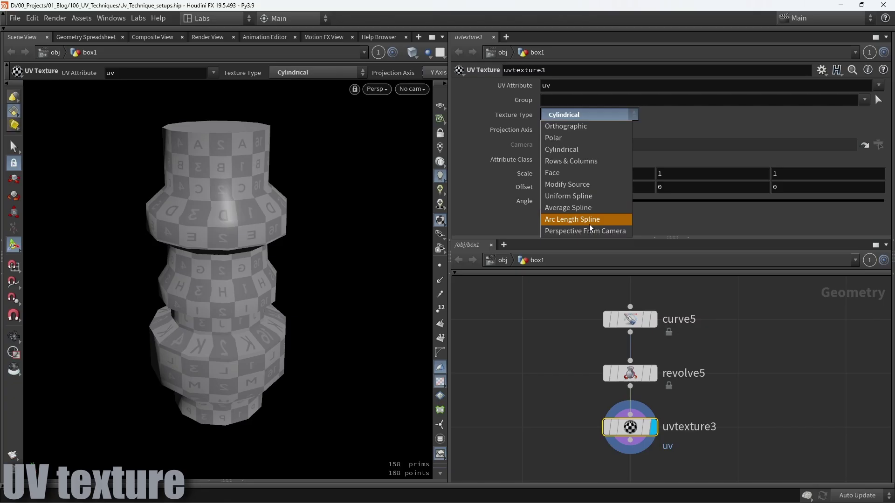
{"action": "left_click", "coordinate": [549, 362]}
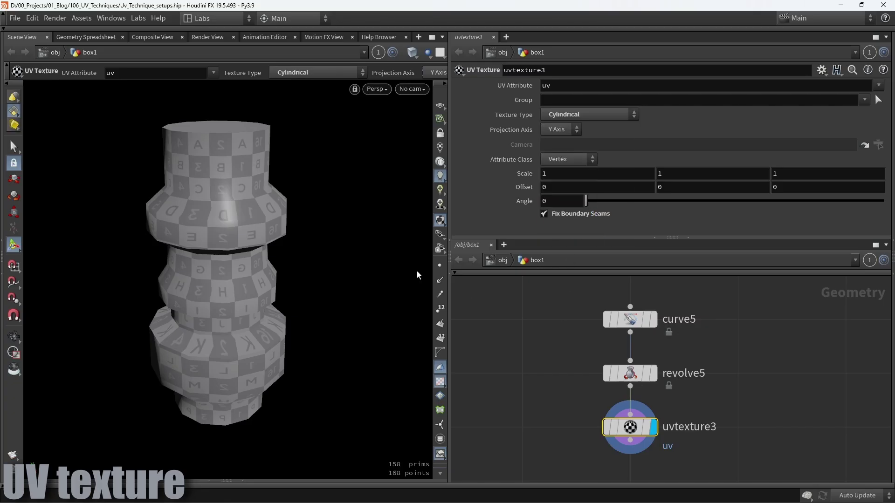
{"action": "left_click_drag", "start_coordinate": [325, 175], "coordinate": [325, 262], "text": "alt"}
{"action": "key", "text": "Return"}
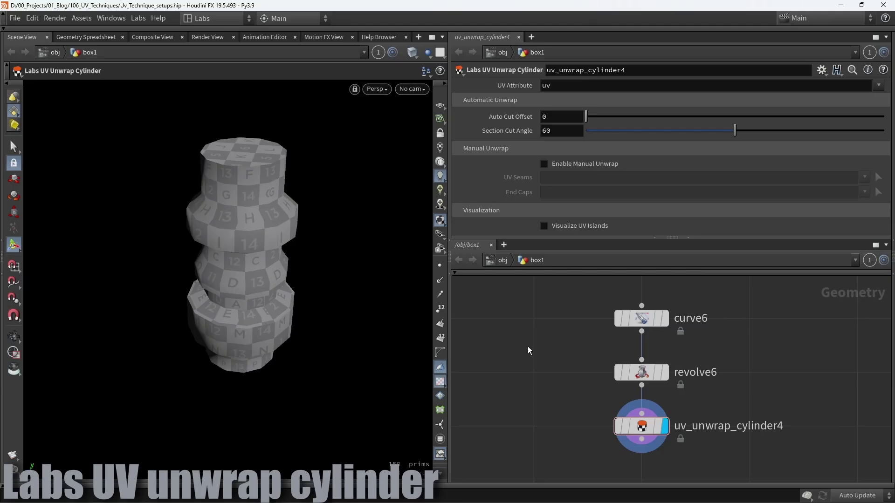
Show uv_unwrap_cylinder4's UV layout, set Auto Cut Offset to 0.281 and lower the Section Cut Angle.
{"action": "key", "text": "Escape"}
{"action": "left_click_drag", "start_coordinate": [310, 239], "coordinate": [300, 208]}
{"action": "key", "text": "Return"}
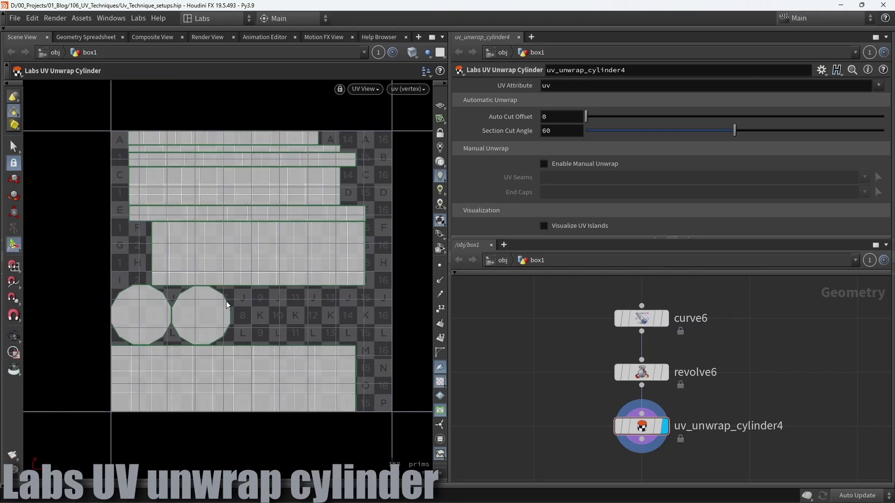
{"action": "middle_click_drag", "start_coordinate": [297, 292], "coordinate": [271, 292], "text": "alt"}
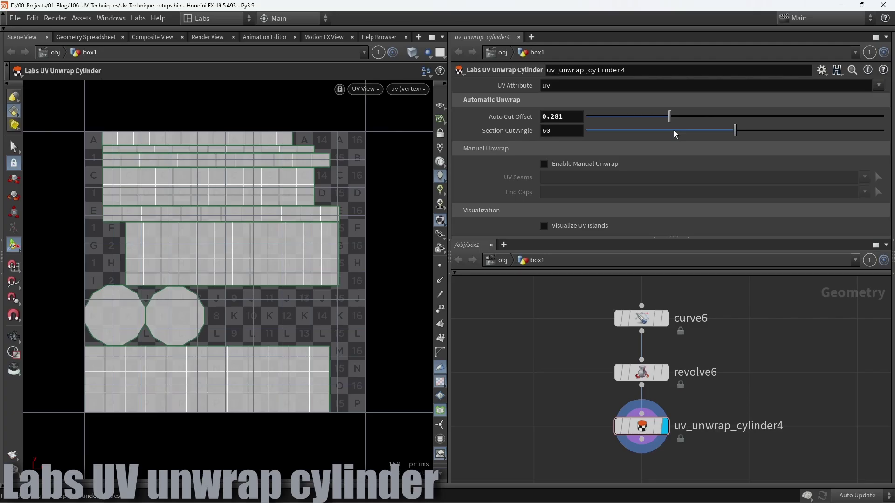
{"action": "left_click_drag", "start_coordinate": [735, 131], "coordinate": [704, 131]}
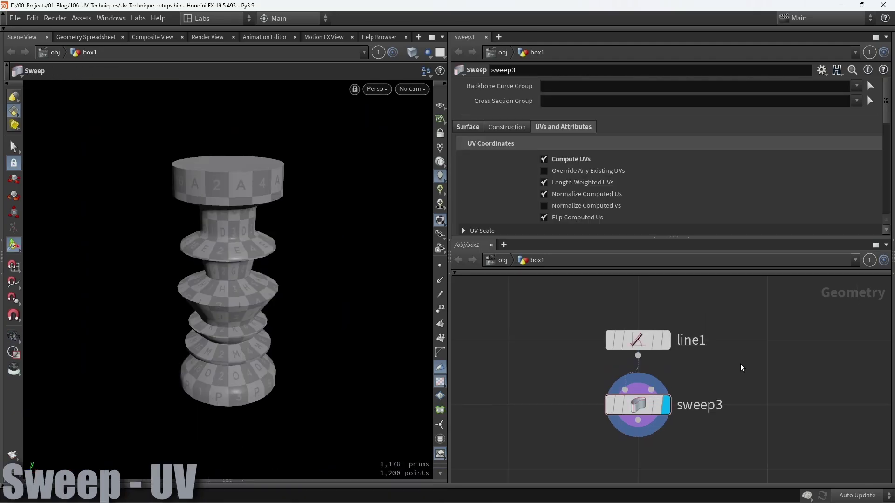
Compare the line1 backbone with the swept result of sweep3 in the 3D view.
{"action": "left_click", "coordinate": [665, 341]}
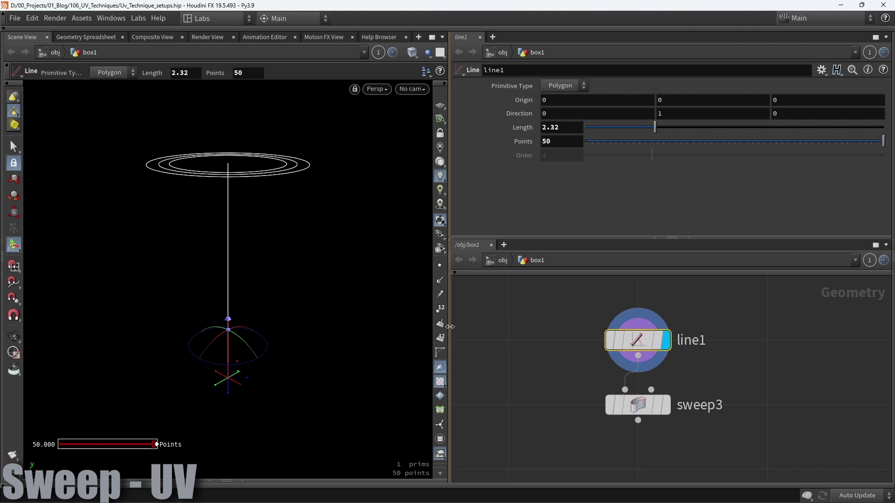
{"action": "left_click", "coordinate": [666, 406]}
{"action": "left_click", "coordinate": [638, 407]}
{"action": "left_click_drag", "start_coordinate": [357, 278], "coordinate": [368, 259], "text": "alt"}
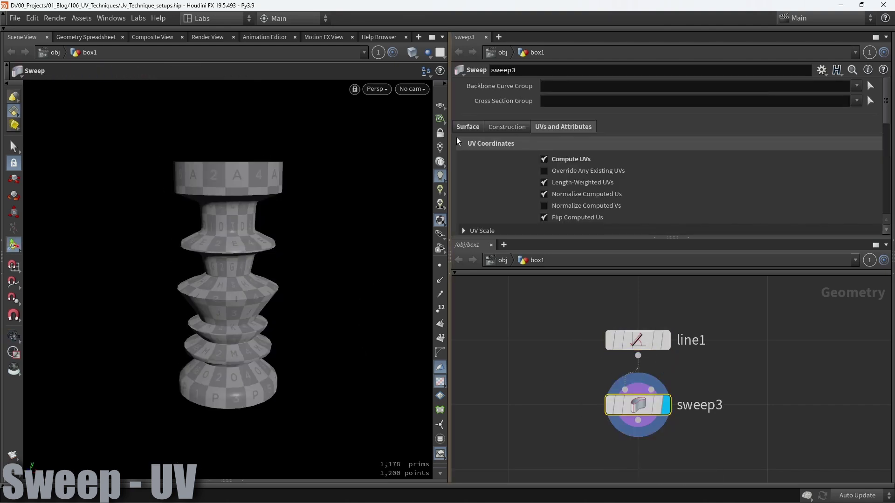
Review sweep3's surface settings and its UV coordinate options, and inspect the checker mapping on the turned shape.
{"action": "left_click", "coordinate": [468, 127]}
{"action": "scroll", "coordinate": [612, 182], "scroll_direction": "down", "scroll_amount": 10}
{"action": "left_click_drag", "start_coordinate": [642, 196], "coordinate": [644, 197]}
{"action": "scroll", "coordinate": [592, 144], "scroll_direction": "up", "scroll_amount": 6}
{"action": "scroll", "coordinate": [592, 144], "scroll_direction": "up", "scroll_amount": 3}
{"action": "left_click", "coordinate": [563, 126]}
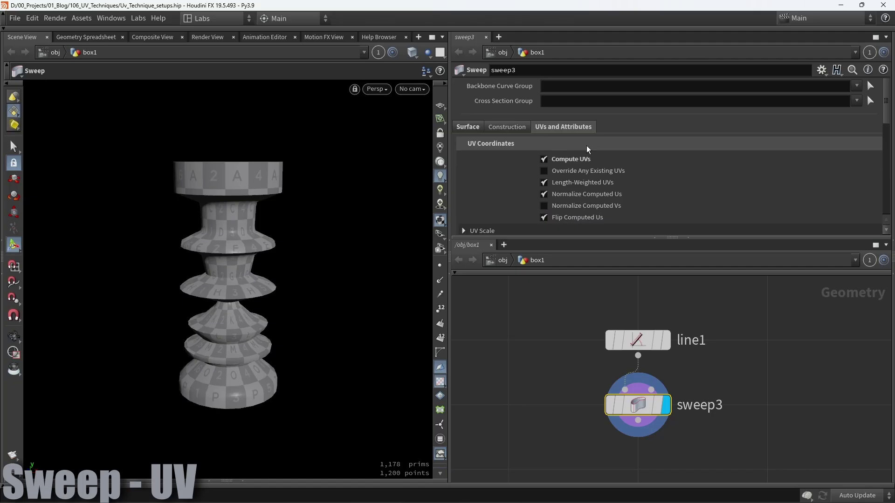
{"action": "left_click_drag", "start_coordinate": [289, 224], "coordinate": [306, 238], "text": "alt"}
{"action": "key", "text": "Return"}
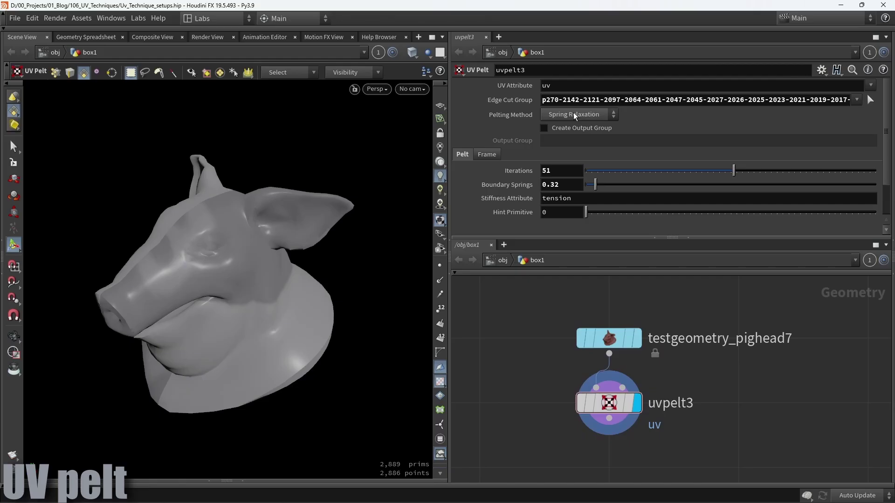
Check uvpelt3's Edge Cut Group, show its UV layout, and raise Iterations and Boundary Springs.
{"action": "left_click_drag", "start_coordinate": [543, 100], "coordinate": [738, 100]}
{"action": "left_click", "coordinate": [510, 364]}
{"action": "key", "text": "space+5"}
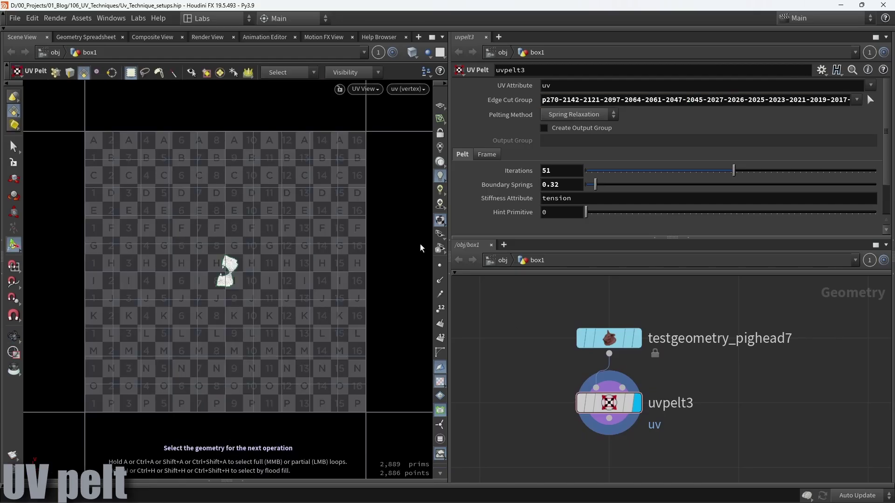
{"action": "left_click_drag", "start_coordinate": [734, 170], "coordinate": [801, 173]}
{"action": "left_click_drag", "start_coordinate": [595, 186], "coordinate": [702, 186]}
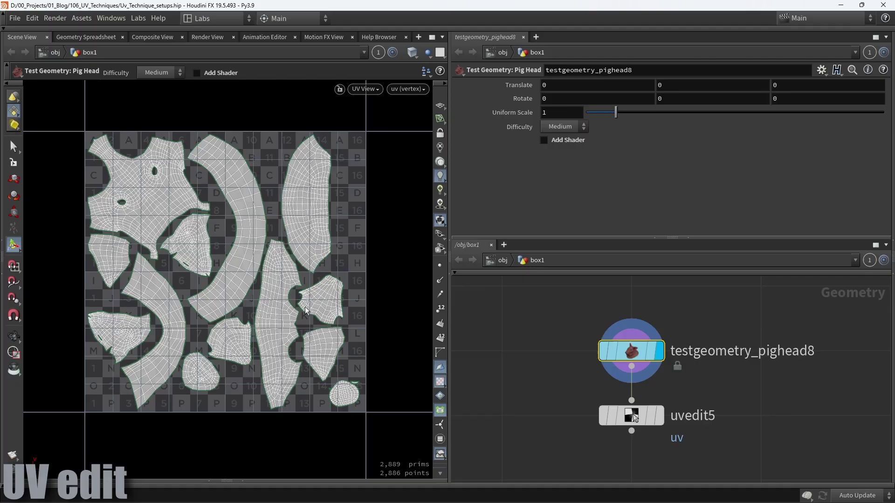
Activate uvedit5's transform in the UV view and move the tall right-hand island and the large curved strip.
{"action": "left_click", "coordinate": [657, 416]}
{"action": "key", "text": "Return"}
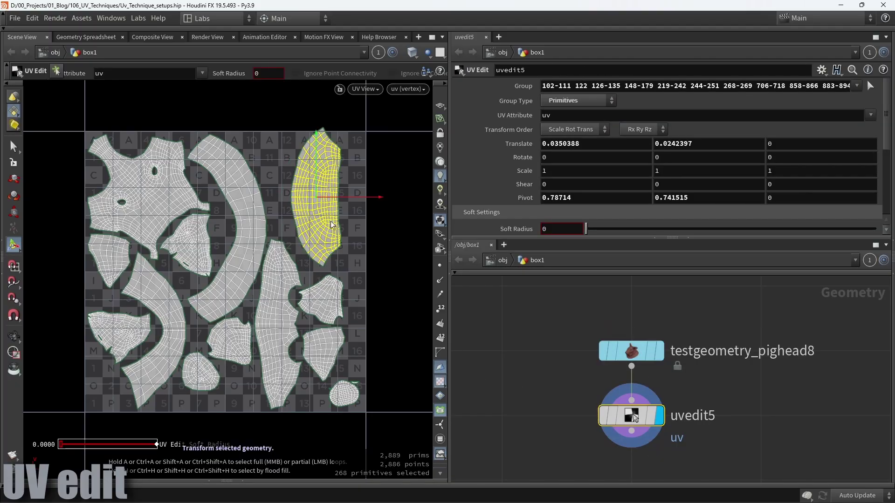
{"action": "left_click_drag", "start_coordinate": [328, 220], "coordinate": [314, 197]}
{"action": "double_click", "coordinate": [239, 206]}
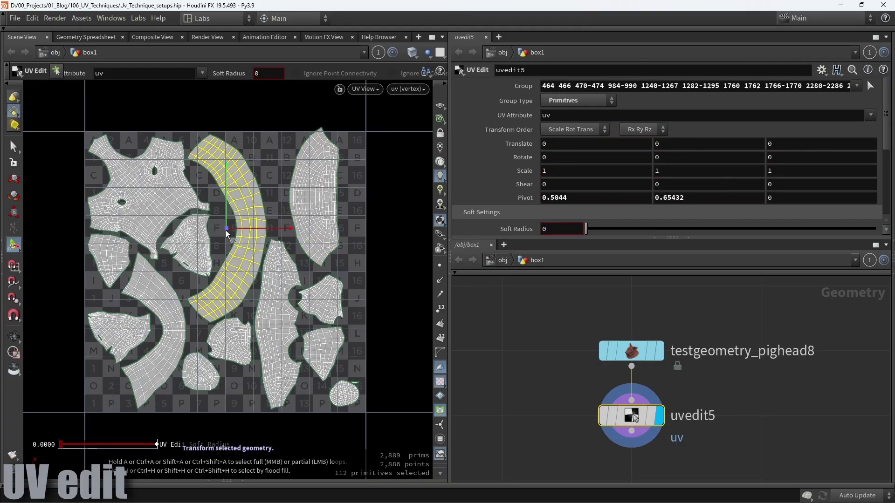
{"action": "left_click_drag", "start_coordinate": [226, 228], "coordinate": [243, 204]}
Move the large face island past the UV tile's upper-left corner, and move and rotate the lower curved strip.
{"action": "left_click", "coordinate": [154, 195]}
{"action": "double_click", "coordinate": [155, 196]}
{"action": "left_click_drag", "start_coordinate": [155, 195], "coordinate": [124, 162]}
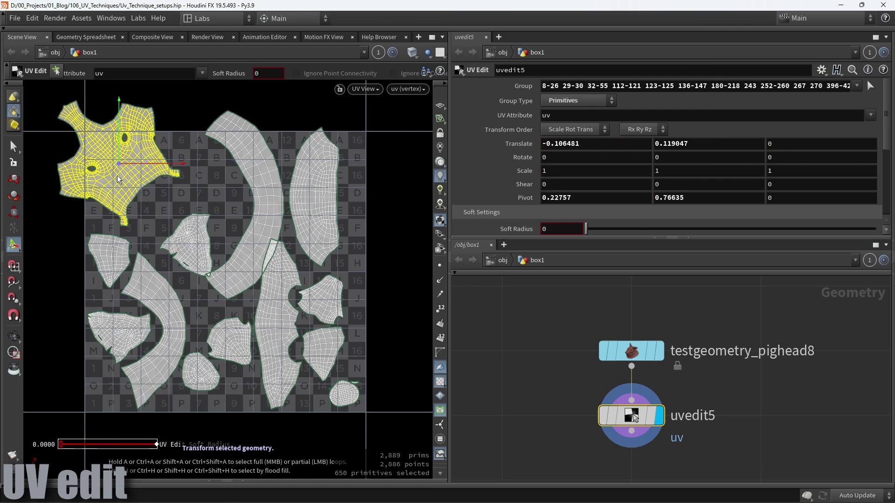
{"action": "double_click", "coordinate": [167, 297]}
{"action": "mouse_move", "coordinate": [155, 335]}
{"action": "left_mouse_down"}
{"action": "mouse_move", "coordinate": [117, 283]}
{"action": "mouse_move", "coordinate": [159, 341]}
{"action": "left_mouse_up"}
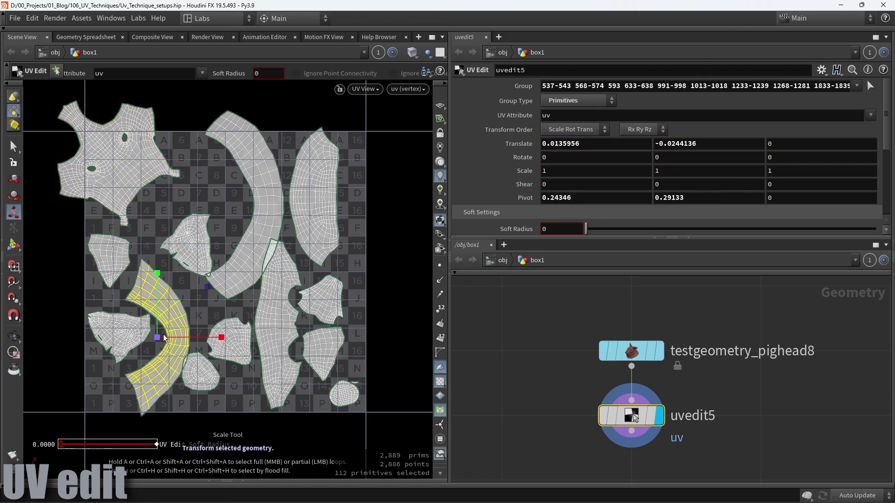
{"action": "key", "text": "r"}
{"action": "left_click_drag", "start_coordinate": [202, 243], "coordinate": [119, 261]}
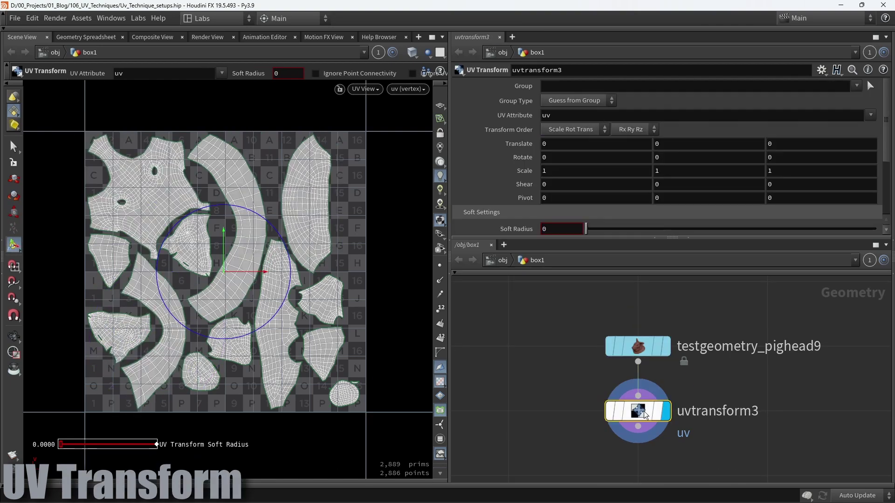
Move the whole UV layout with uvtransform3, rotate it by about -72.5°, and adjust its scale.
{"action": "mouse_move", "coordinate": [238, 243]}
{"action": "left_mouse_down"}
{"action": "mouse_move", "coordinate": [281, 326]}
{"action": "mouse_move", "coordinate": [227, 234]}
{"action": "left_mouse_up"}
{"action": "left_click_drag", "start_coordinate": [257, 191], "coordinate": [320, 298]}
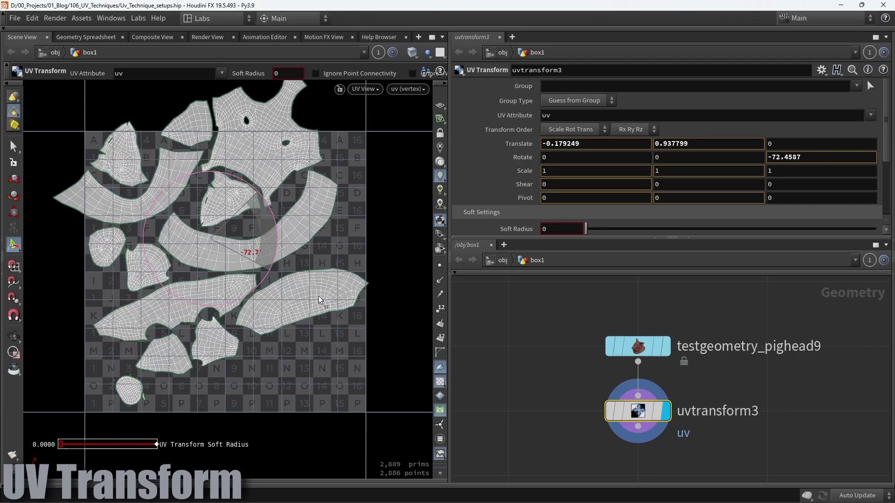
{"action": "left_click_drag", "start_coordinate": [211, 238], "coordinate": [233, 280]}
{"action": "key", "text": "r"}
{"action": "key", "text": "e"}
{"action": "left_click_drag", "start_coordinate": [297, 314], "coordinate": [273, 301]}
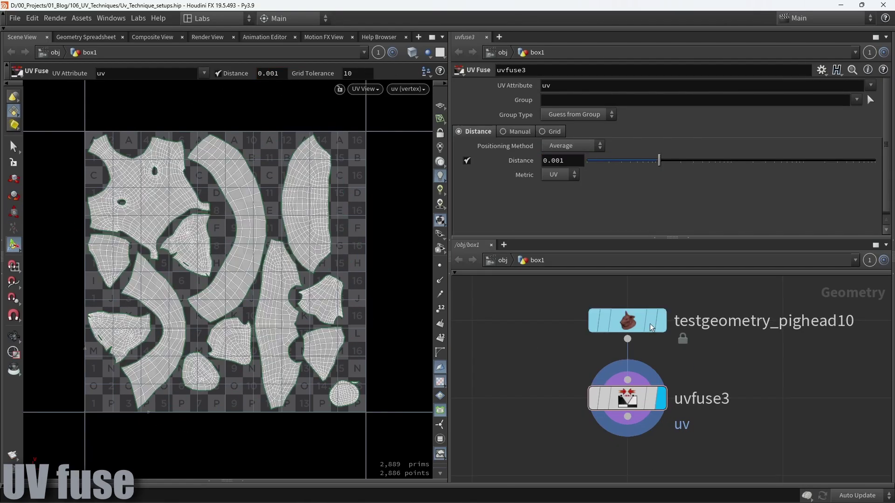
Raise the fuse Distance on uvfuse3.
{"action": "left_click_drag", "start_coordinate": [688, 163], "coordinate": [747, 168]}
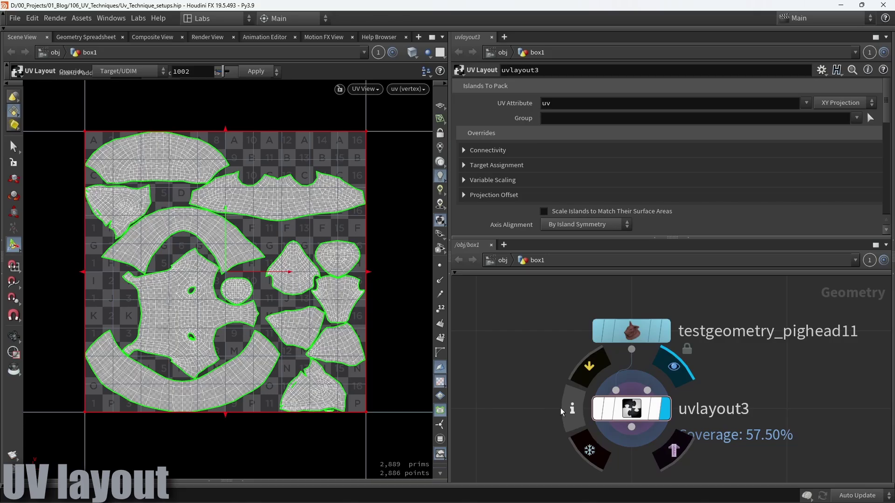
Try an Island Rotation Step of 22.5° on uvlayout3, set it to 5.626° instead, and increase the Island Padding.
{"action": "mouse_move", "coordinate": [226, 416]}
{"action": "left_mouse_down"}
{"action": "mouse_move", "coordinate": [219, 201]}
{"action": "mouse_move", "coordinate": [217, 415]}
{"action": "mouse_move", "coordinate": [209, 222]}
{"action": "mouse_move", "coordinate": [226, 413]}
{"action": "left_mouse_up"}
{"action": "scroll", "coordinate": [581, 164], "scroll_direction": "down", "scroll_amount": 5}
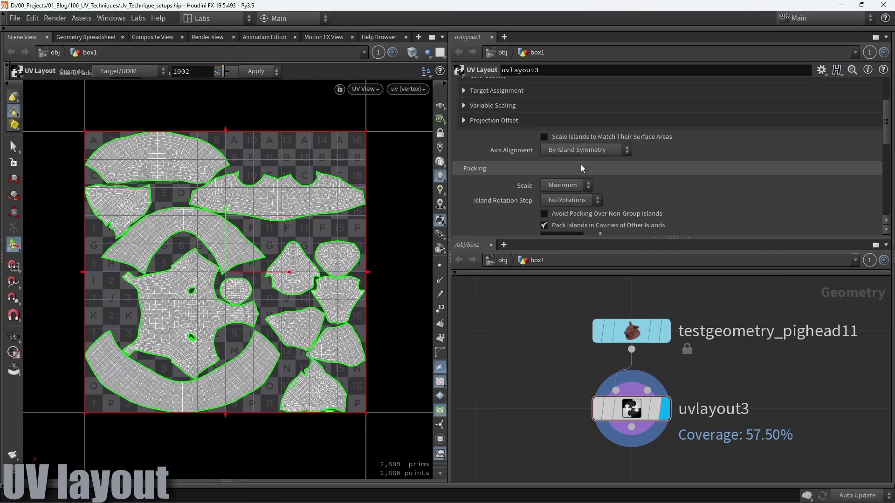
{"action": "left_click", "coordinate": [574, 155]}
{"action": "left_click", "coordinate": [568, 214]}
{"action": "left_click", "coordinate": [566, 155]}
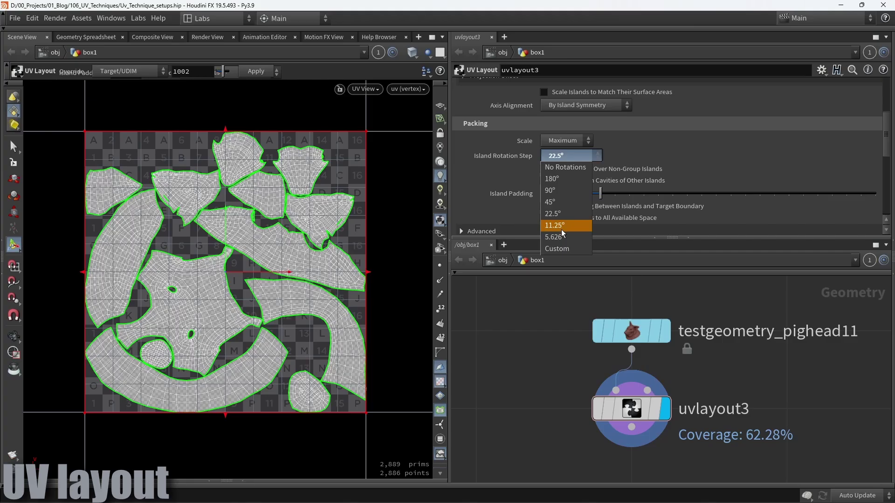
{"action": "left_click", "coordinate": [554, 237]}
{"action": "left_click_drag", "start_coordinate": [598, 199], "coordinate": [682, 197]}
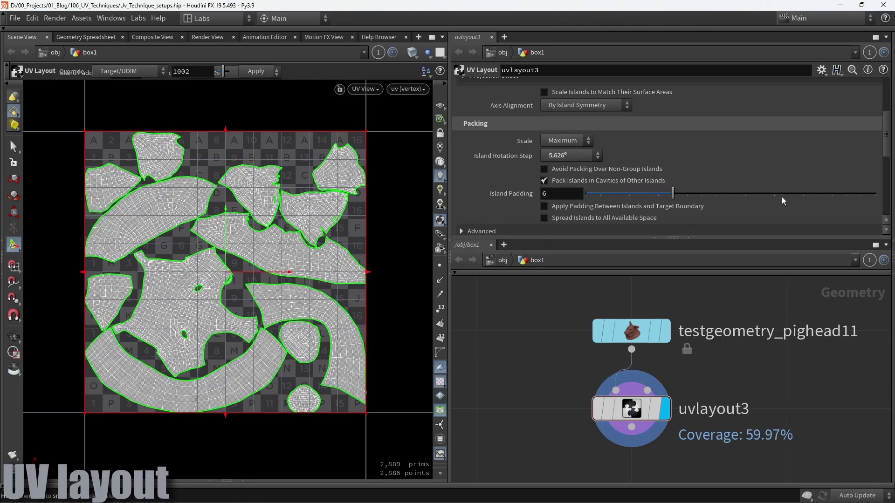
{"action": "left_click", "coordinate": [658, 194]}
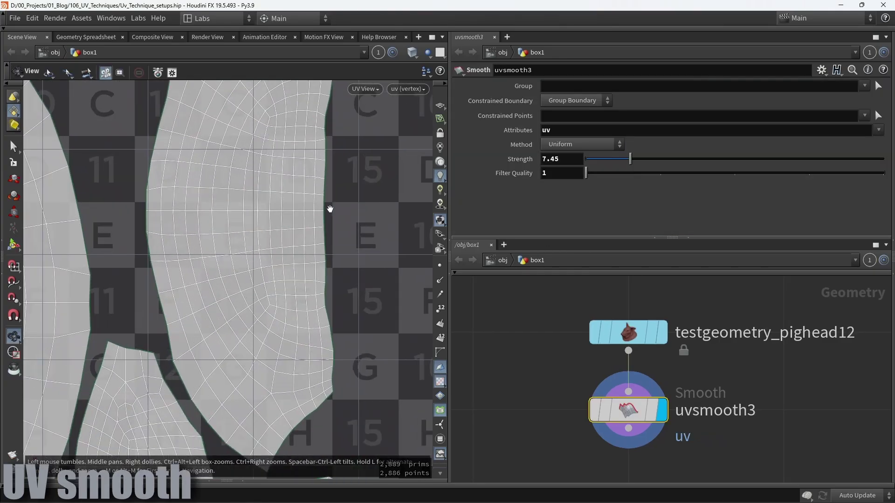
Increase the smoothing Strength on uvsmooth3.
{"action": "mouse_move", "coordinate": [594, 159]}
{"action": "left_mouse_down"}
{"action": "mouse_move", "coordinate": [834, 163]}
{"action": "mouse_move", "coordinate": [617, 165]}
{"action": "mouse_move", "coordinate": [812, 174]}
{"action": "mouse_move", "coordinate": [750, 173]}
{"action": "left_mouse_up"}
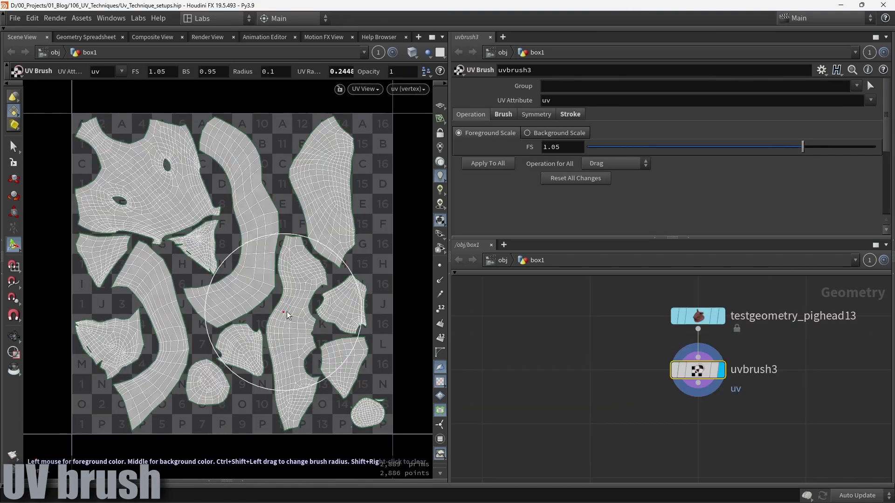
Brush the UV islands with uvbrush3 using the Drag, Smooth and Erase Changes operations in turn.
{"action": "left_click_drag", "start_coordinate": [287, 315], "coordinate": [344, 312]}
{"action": "right_click", "coordinate": [265, 282]}
{"action": "left_click", "coordinate": [288, 357]}
{"action": "left_click_drag", "start_coordinate": [291, 291], "coordinate": [281, 352]}
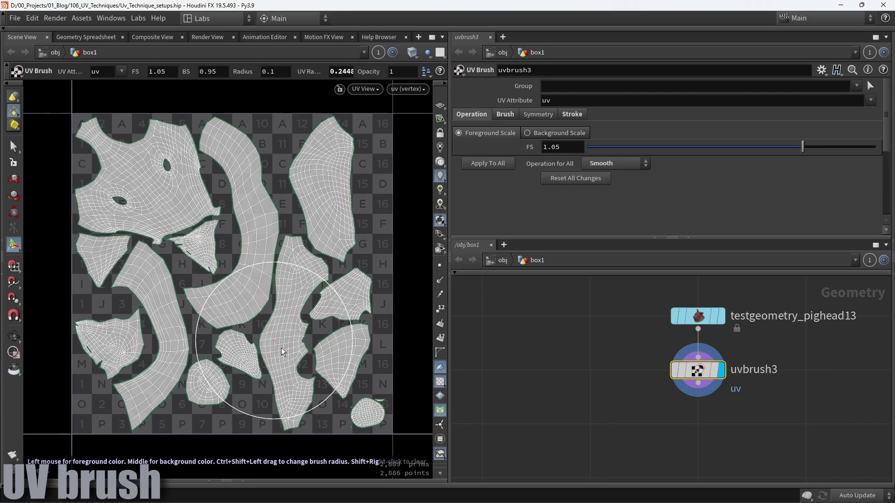
{"action": "right_click", "coordinate": [243, 283]}
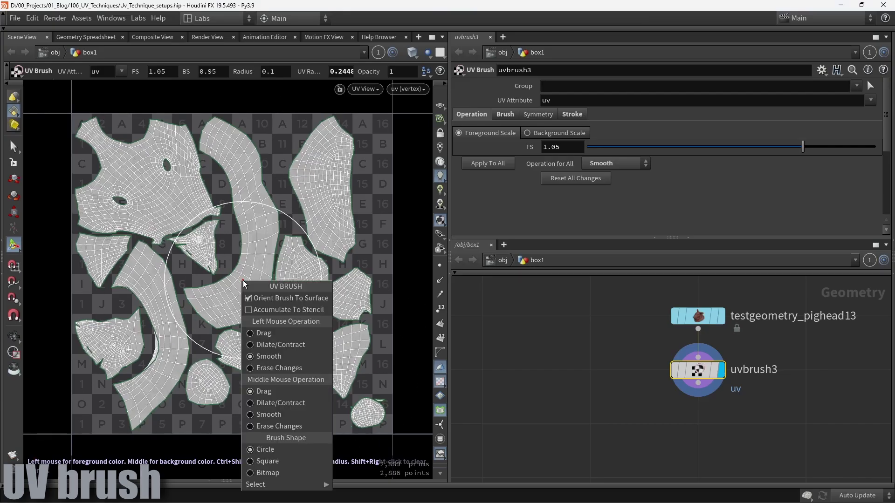
{"action": "left_click", "coordinate": [284, 369]}
{"action": "left_click_drag", "start_coordinate": [315, 190], "coordinate": [420, 338]}
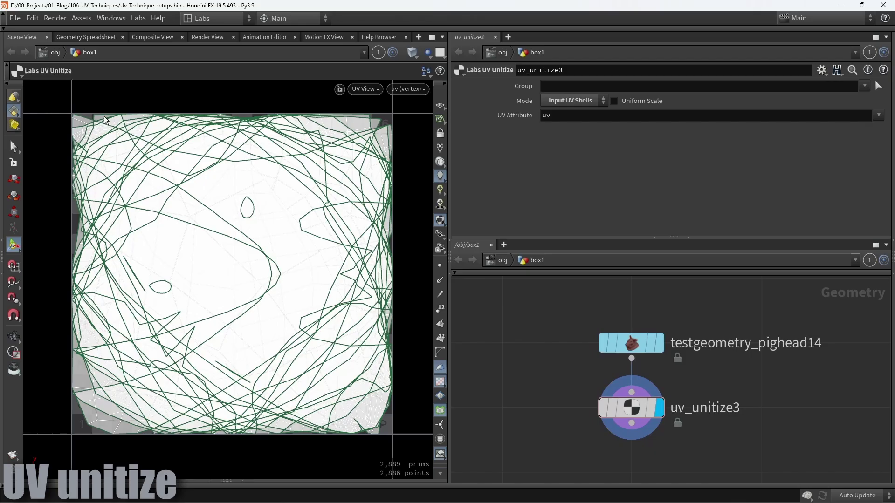
Compare testgeometry_pighead14's original UV layout with the uv_unitize3 result.
{"action": "left_click", "coordinate": [657, 343]}
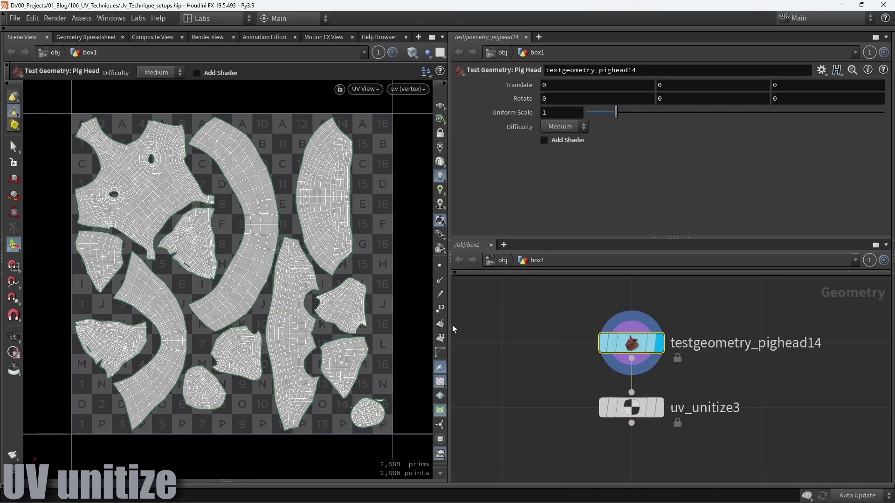
{"action": "left_click", "coordinate": [658, 408]}
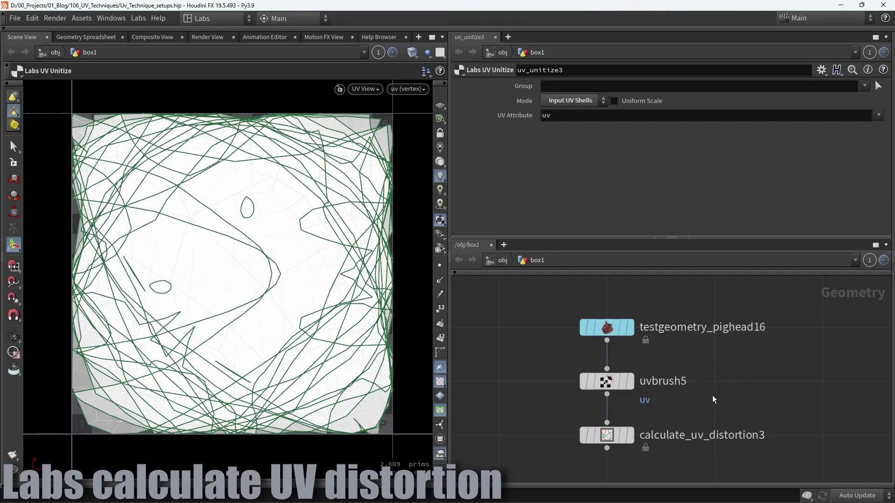
Compare the brushed UVs of uvbrush5 with the distortion colours from calculate_uv_distortion3.
{"action": "left_click", "coordinate": [629, 382]}
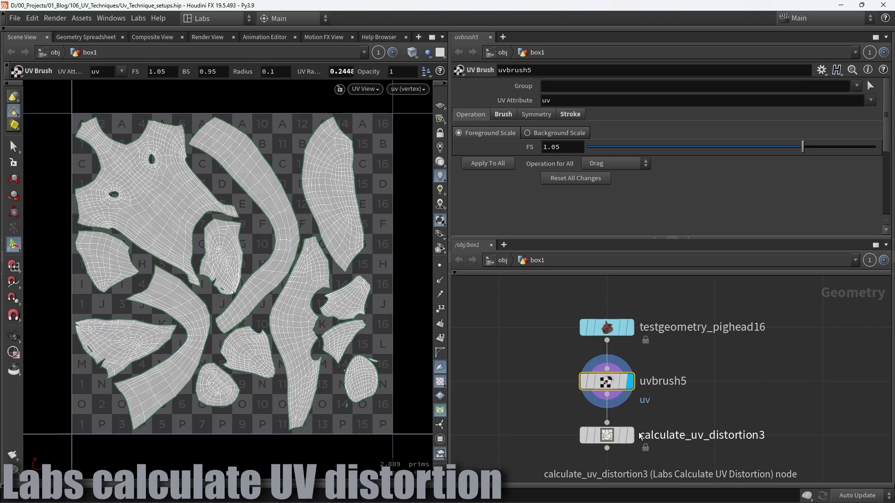
{"action": "left_click", "coordinate": [627, 436]}
{"action": "left_click", "coordinate": [618, 440]}
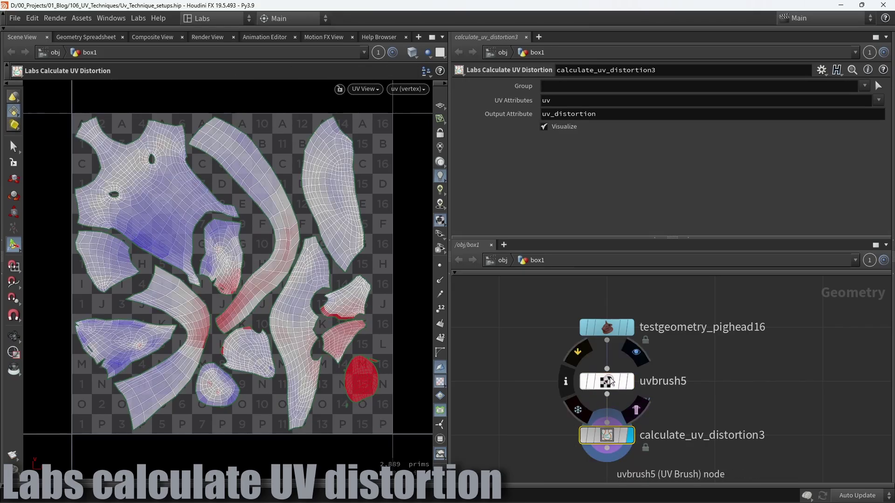
{"action": "left_click", "coordinate": [585, 379]}
{"action": "left_click", "coordinate": [585, 379]}
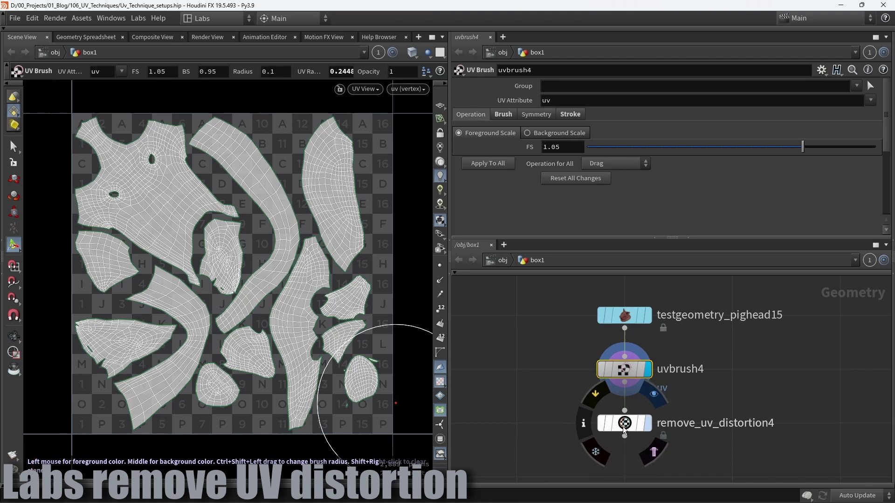
Show the UV results of remove_uv_distortion4 on the pig head and uv_remove_overlap4 on the box.
{"action": "left_click", "coordinate": [624, 428]}
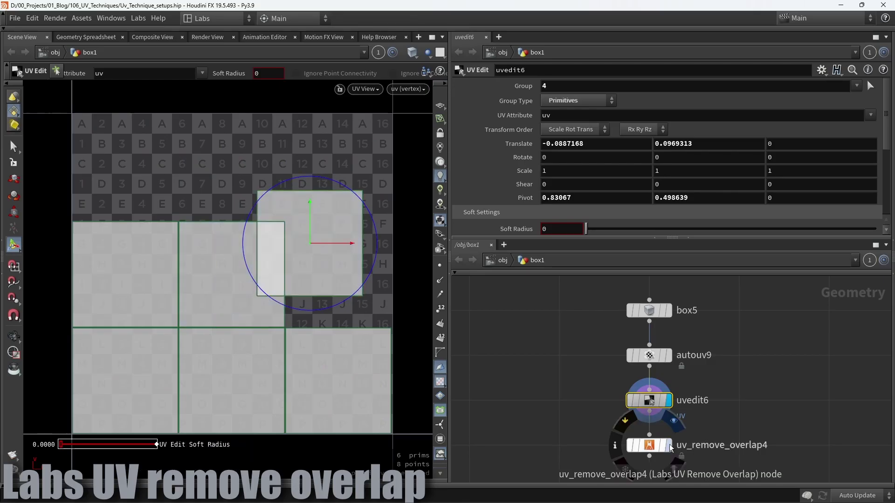
{"action": "left_click", "coordinate": [648, 450]}
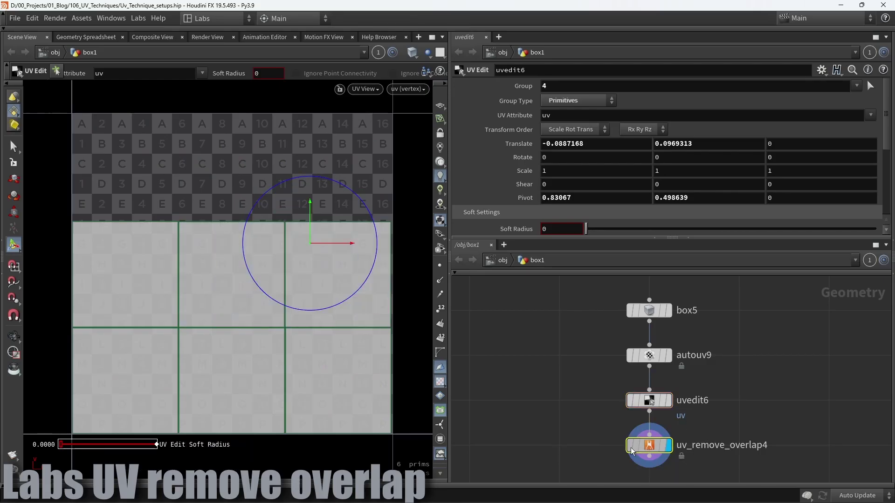
{"action": "left_click", "coordinate": [632, 450]}
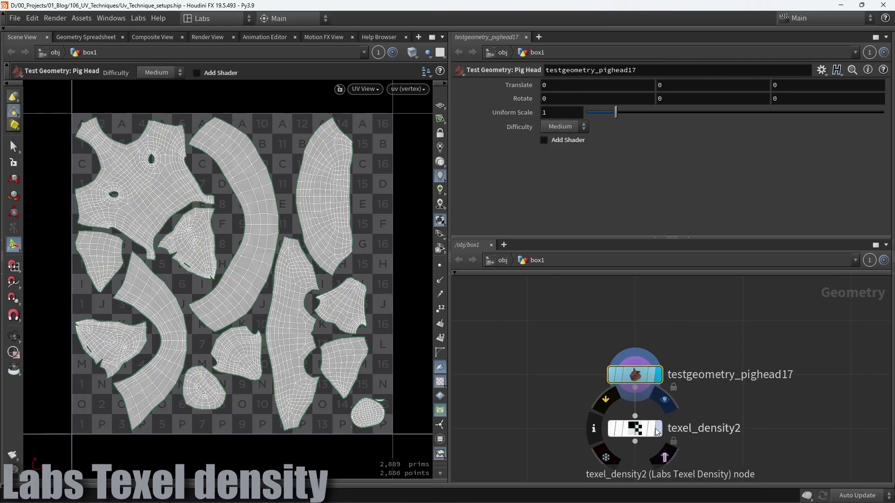
Display texel_density2 and enable Visualize Density and Scale UVs to Match Texel Density.
{"action": "left_click", "coordinate": [635, 428]}
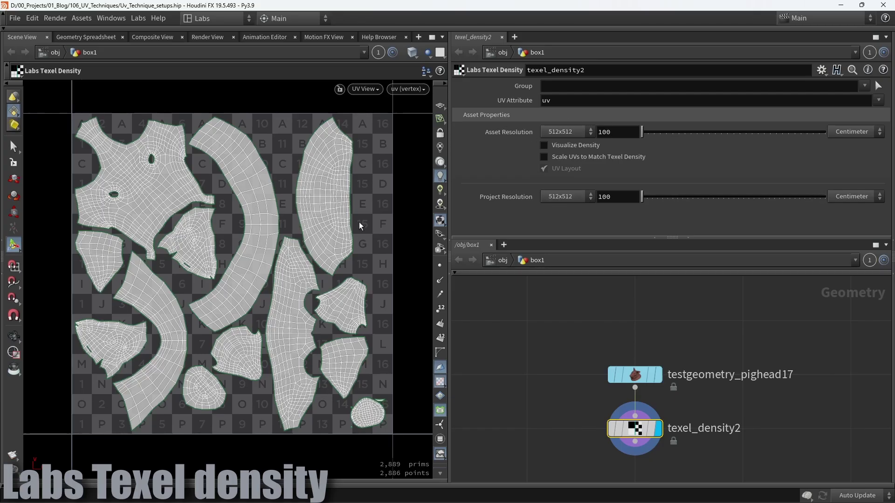
{"action": "left_click", "coordinate": [581, 147]}
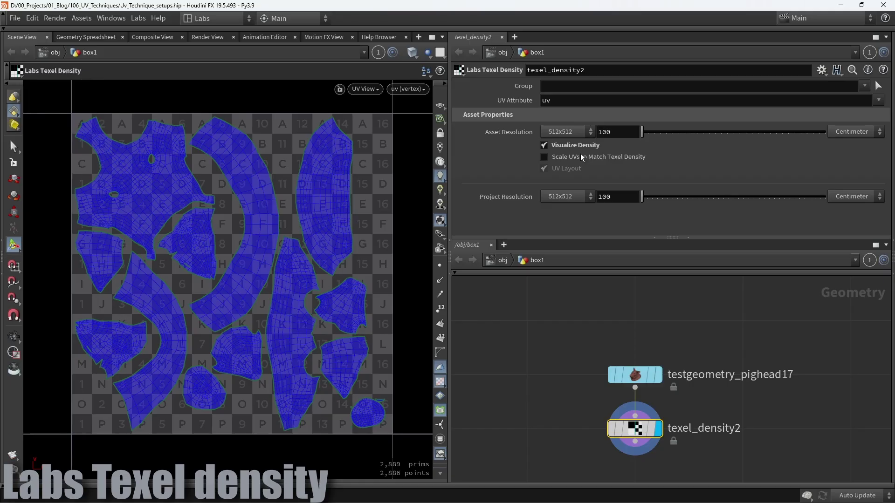
{"action": "left_click", "coordinate": [581, 156]}
{"action": "key", "text": "Escape"}
{"action": "scroll", "coordinate": [327, 217], "scroll_direction": "down", "scroll_amount": 5}
{"action": "middle_click_drag", "start_coordinate": [282, 301], "coordinate": [188, 274], "text": "alt"}
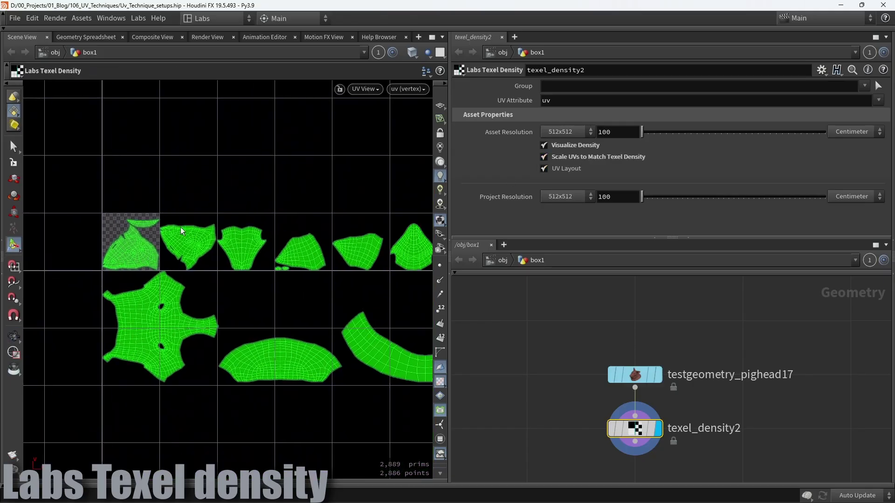
Try an Asset Resolution of 1024x1024 on texel_density2 and set it to 2048x2048 instead.
{"action": "left_click", "coordinate": [563, 134]}
{"action": "left_click", "coordinate": [561, 179]}
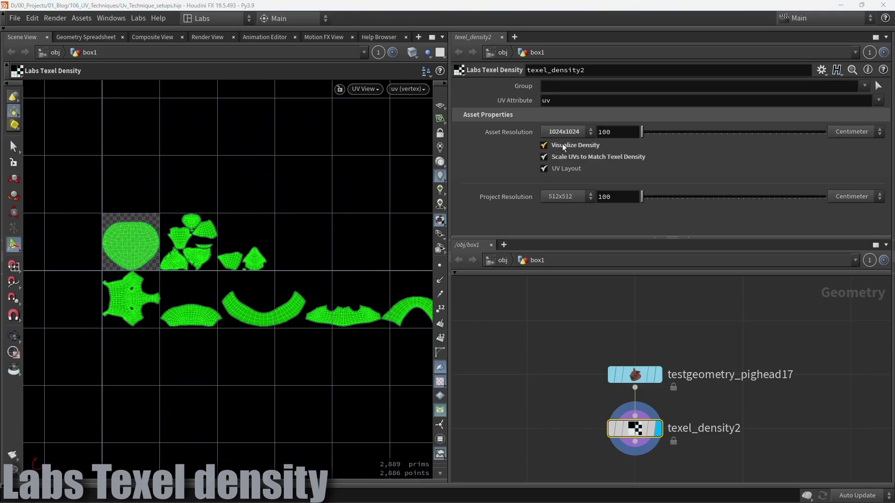
{"action": "left_click", "coordinate": [563, 132]}
{"action": "left_click", "coordinate": [561, 190]}
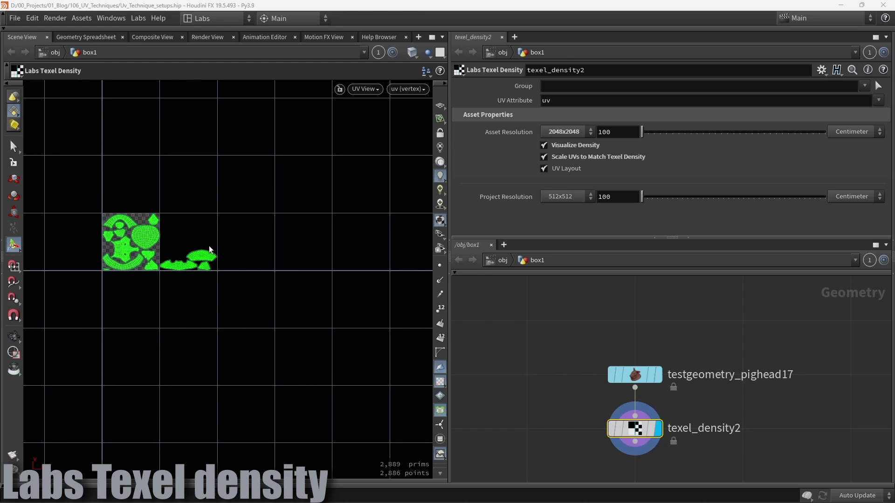
{"action": "left_click_drag", "start_coordinate": [648, 133], "coordinate": [588, 135]}
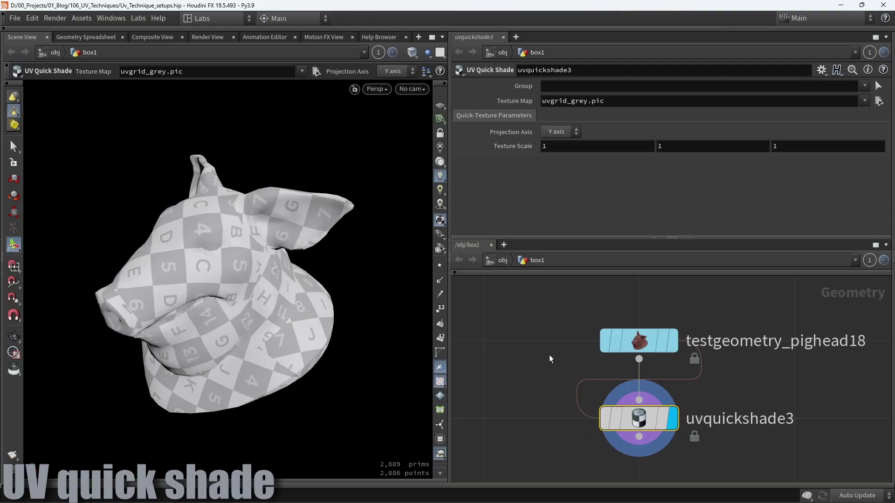
Review the uvgrid_grey.pic texture map of uvquickshade3 and examine its checker pattern on the pig head.
{"action": "left_click_drag", "start_coordinate": [607, 100], "coordinate": [536, 101]}
{"action": "left_click", "coordinate": [535, 330]}
{"action": "left_click_drag", "start_coordinate": [400, 269], "coordinate": [411, 302], "text": "alt"}
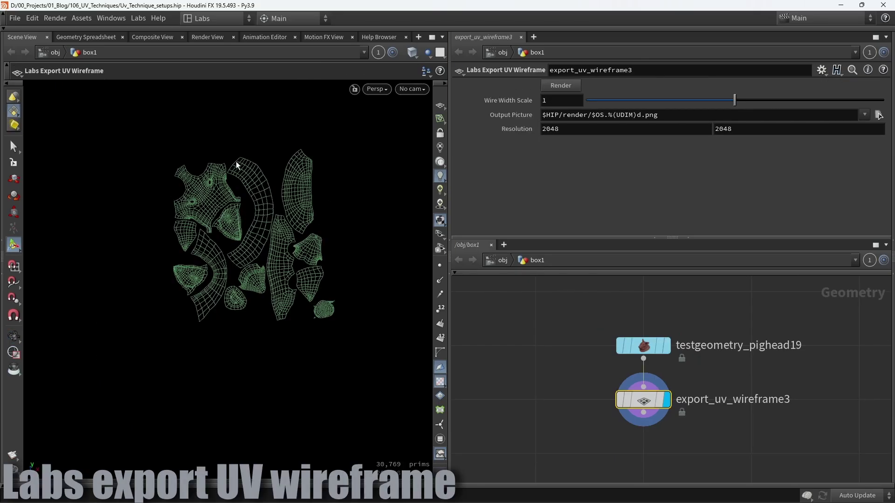
Examine the pig head's UV wireframe in export_uv_wireframe3 up close and adjust its Wire Width Scale.
{"action": "mouse_move", "coordinate": [189, 274]}
{"action": "left_mouse_down", "text": "alt"}
{"action": "mouse_move", "coordinate": [256, 274]}
{"action": "mouse_move", "coordinate": [177, 278]}
{"action": "left_mouse_up", "text": "alt"}
{"action": "scroll", "coordinate": [232, 198], "scroll_direction": "up", "scroll_amount": 5, "text": "alt"}
{"action": "scroll", "coordinate": [233, 197], "scroll_direction": "down", "scroll_amount": 2}
{"action": "key", "text": "Return"}
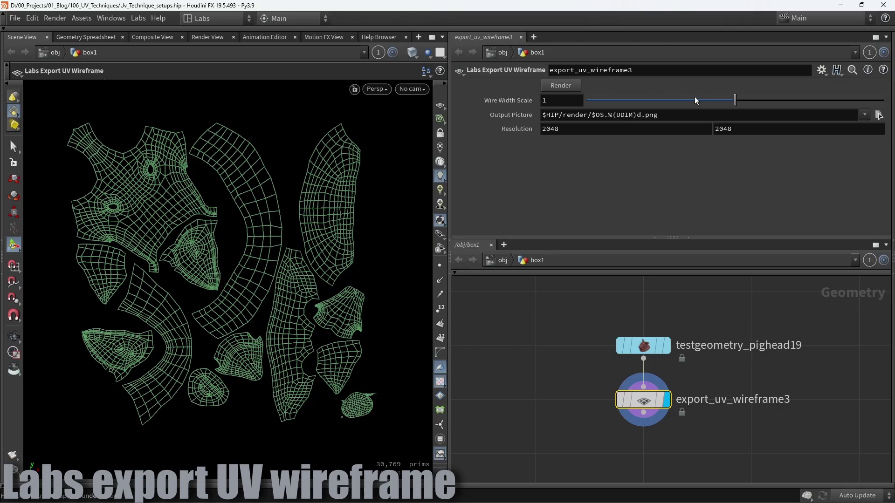
{"action": "left_click_drag", "start_coordinate": [694, 96], "coordinate": [795, 103]}
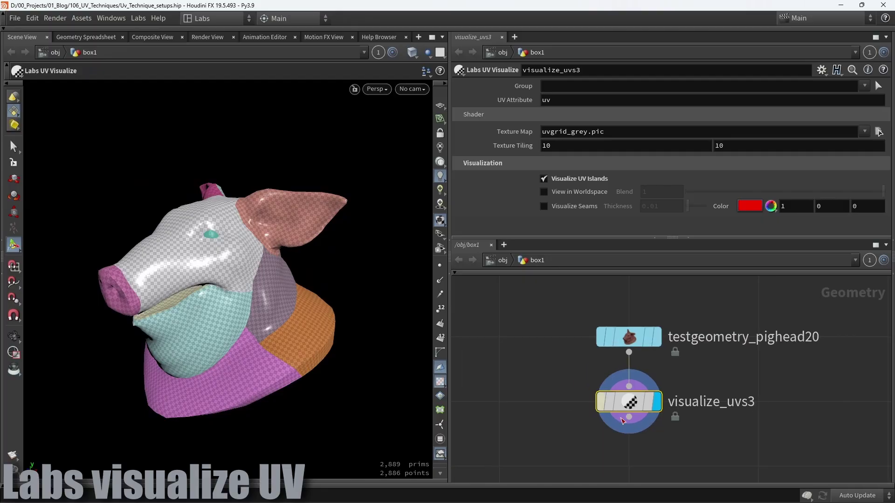
Compare the pig head in visualize_uvs3 with Visualize UV Islands off and on, leaving it enabled.
{"action": "mouse_move", "coordinate": [308, 259]}
{"action": "left_mouse_down", "text": "alt"}
{"action": "mouse_move", "coordinate": [159, 268]}
{"action": "mouse_move", "coordinate": [302, 270]}
{"action": "left_mouse_up", "text": "alt"}
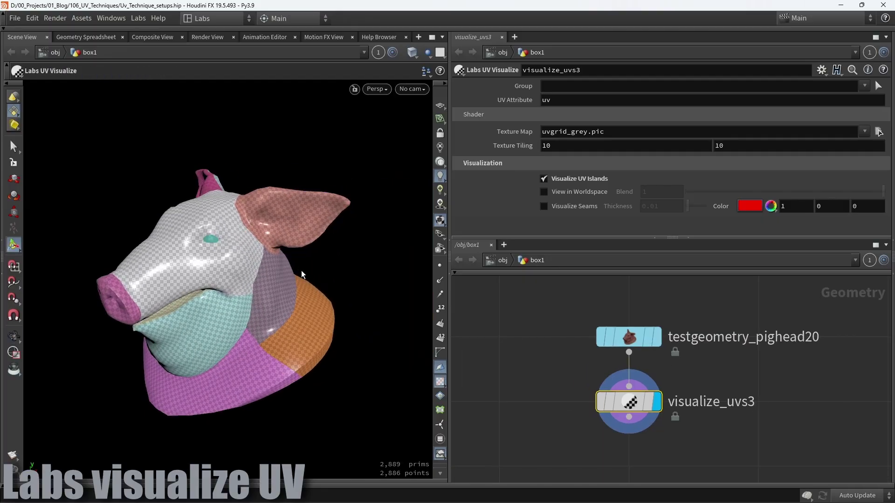
{"action": "left_click", "coordinate": [566, 180]}
{"action": "left_click", "coordinate": [566, 180]}
{"action": "left_click", "coordinate": [566, 180]}
{"action": "left_click", "coordinate": [566, 180]}
Enable Visualize Seams on visualize_uvs3 and inspect the seam lines around the pig head.
{"action": "left_click", "coordinate": [564, 208]}
{"action": "left_click_drag", "start_coordinate": [298, 243], "coordinate": [344, 286], "text": "alt"}
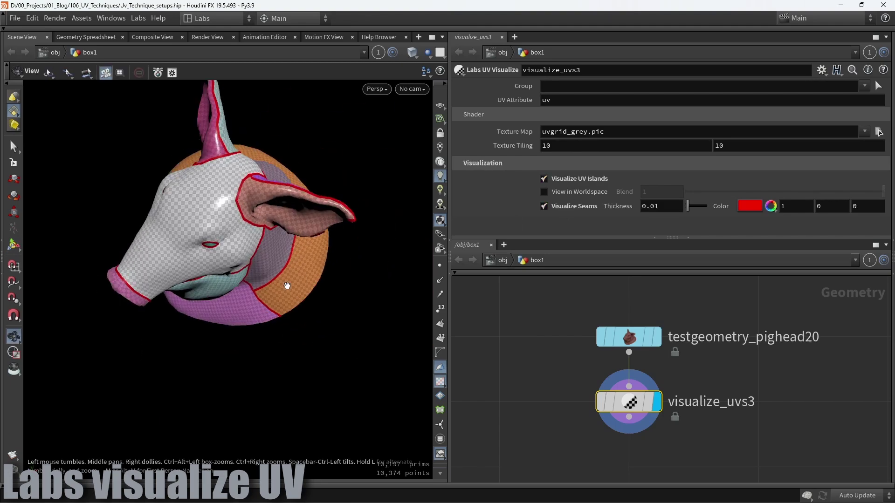
{"action": "scroll", "coordinate": [333, 212], "scroll_direction": "down", "scroll_amount": 3}
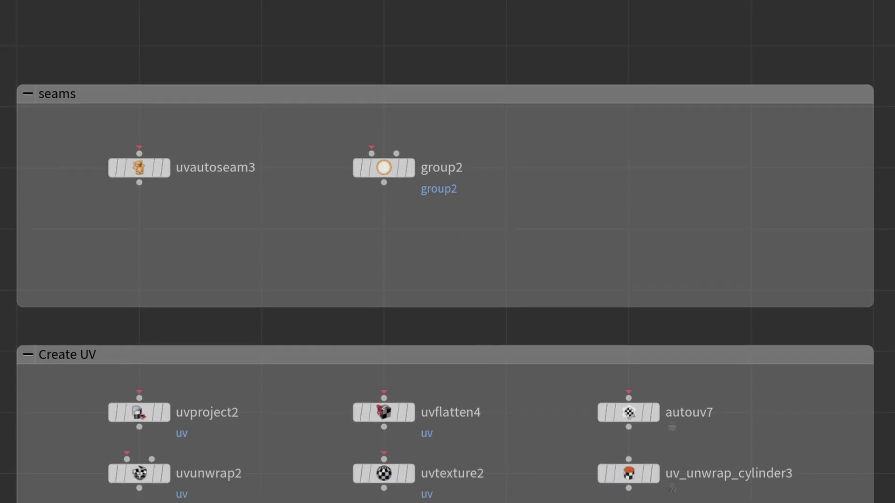